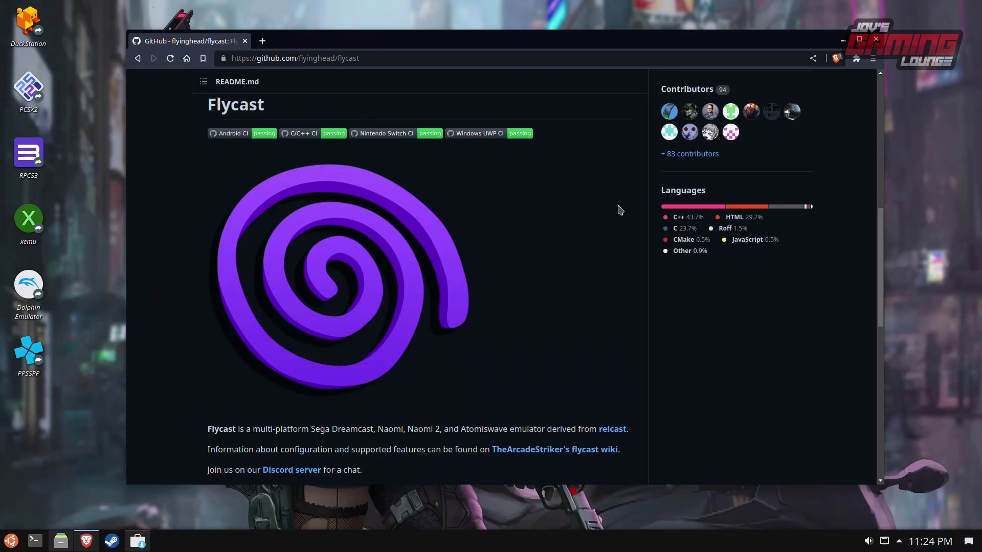
# Step: Review the Flatpak install instructions on Flycast's GitHub page, and install and launch Flycast from the Discover software center
pyautogui.scroll(-5, 619, 210)
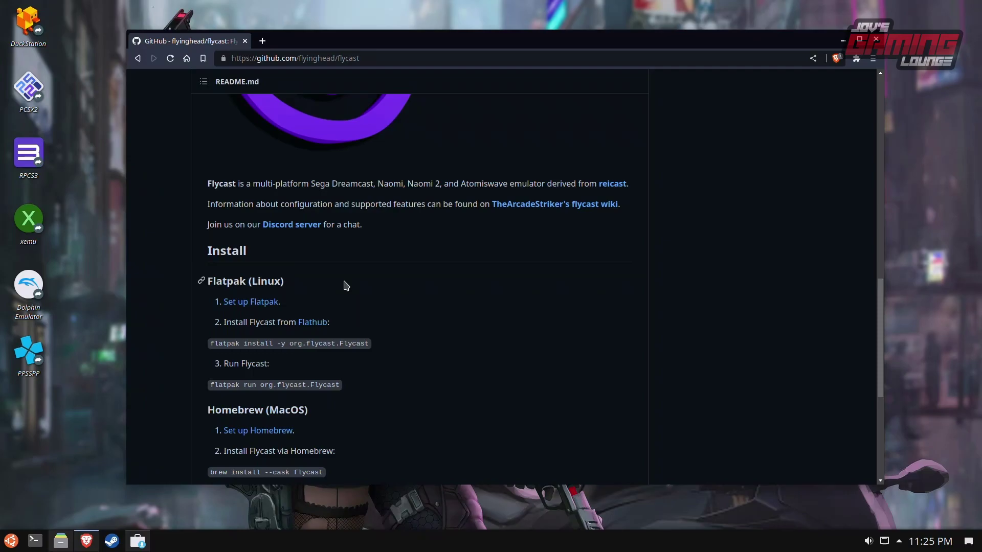
pyautogui.click(136, 546)
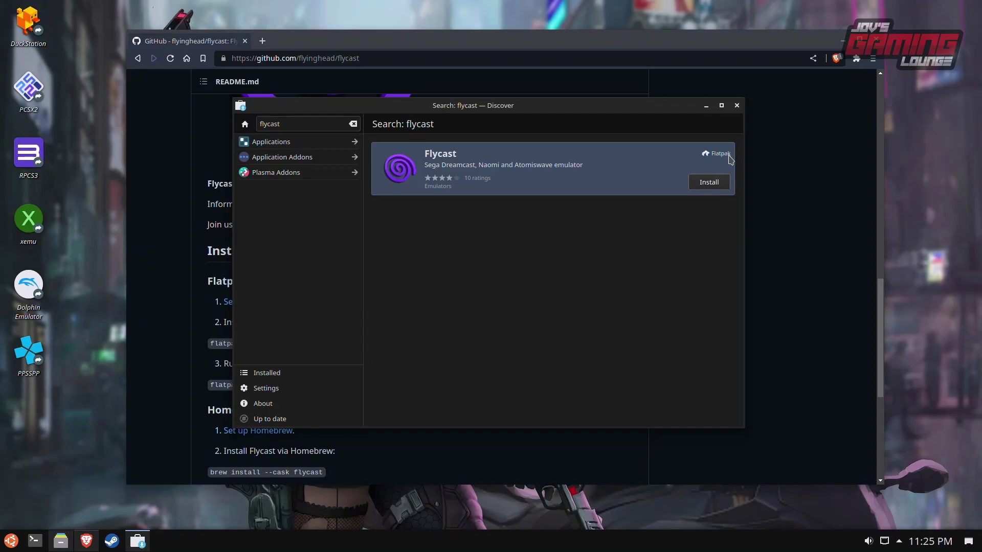
pyautogui.click(710, 182)
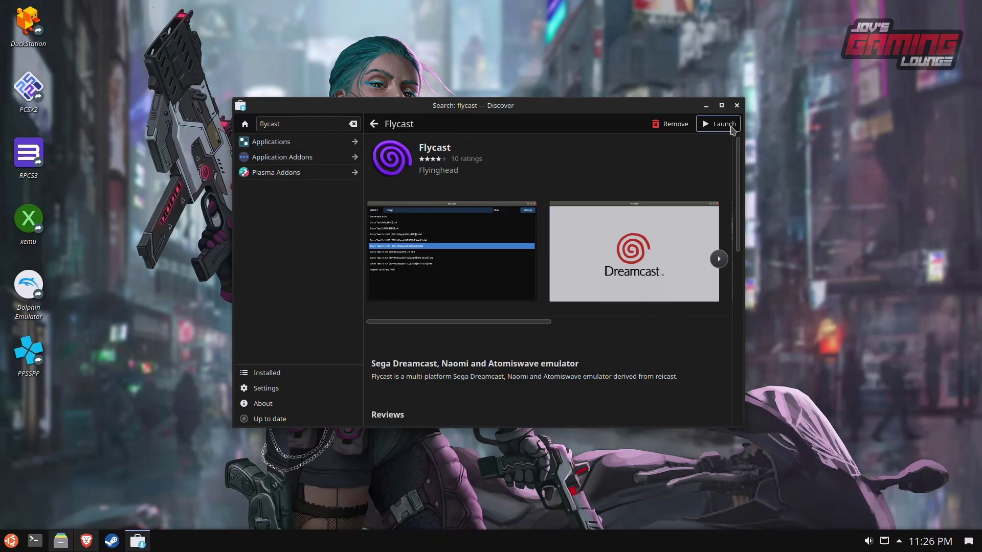
pyautogui.click(731, 127)
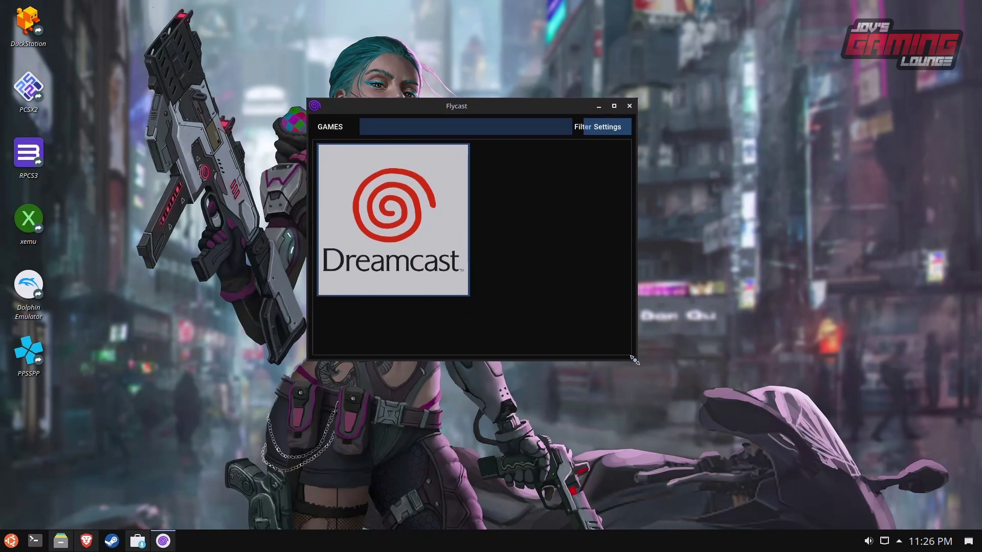
# Step: Maximize the Flycast window and add the Storage/Roms/Sega - Dreamcast folder as a content location in the general settings
pyautogui.moveTo(636, 361); pyautogui.dragTo(758, 445)
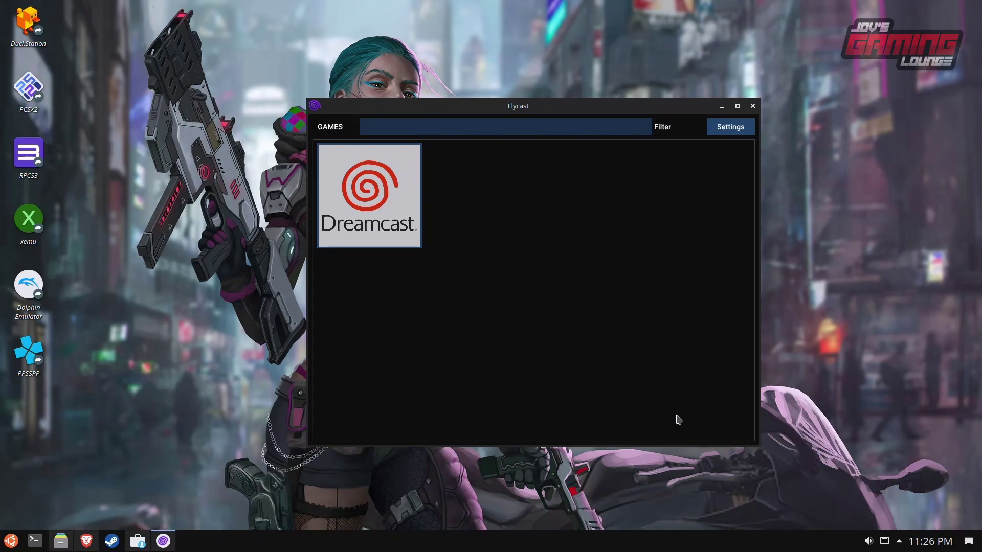
pyautogui.click(731, 129)
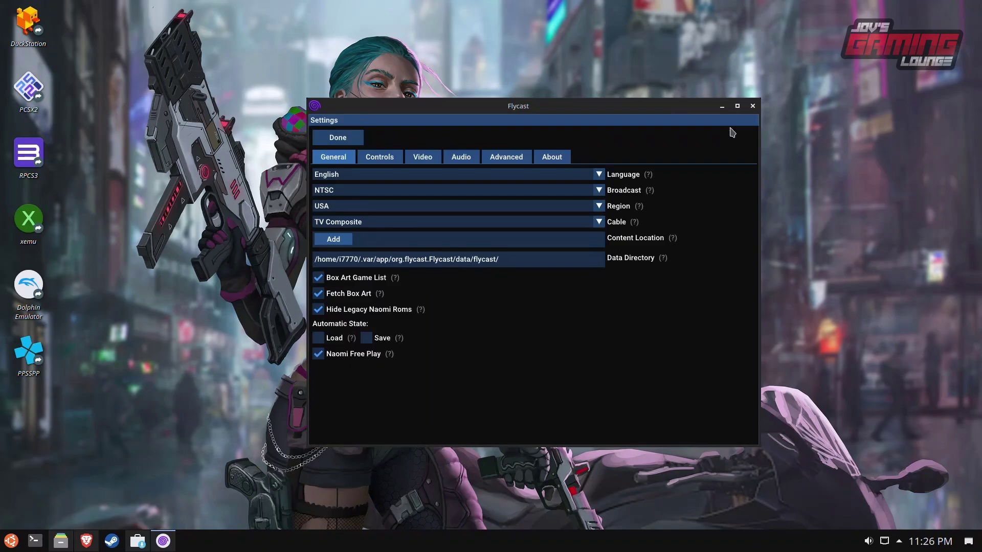
pyautogui.doubleClick(565, 104)
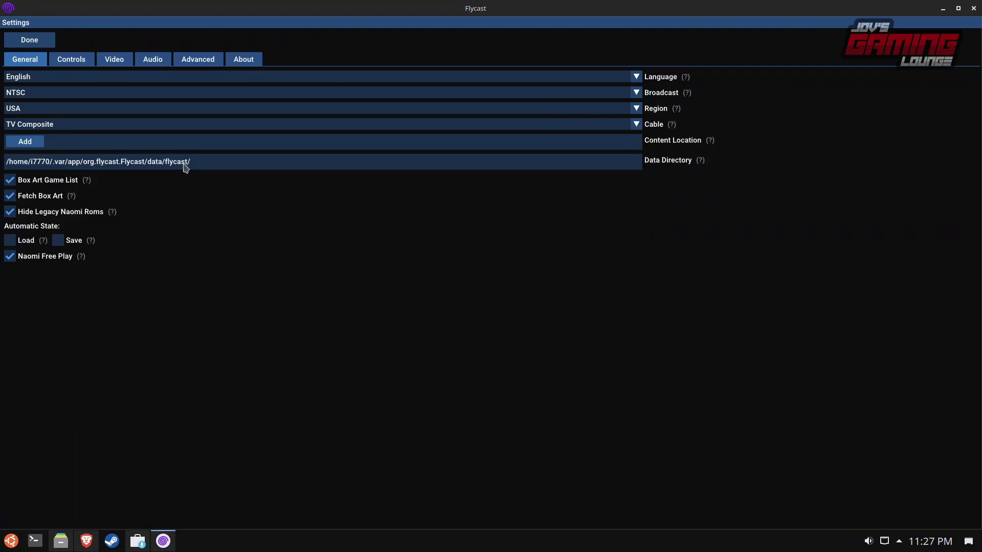
pyautogui.click(25, 142)
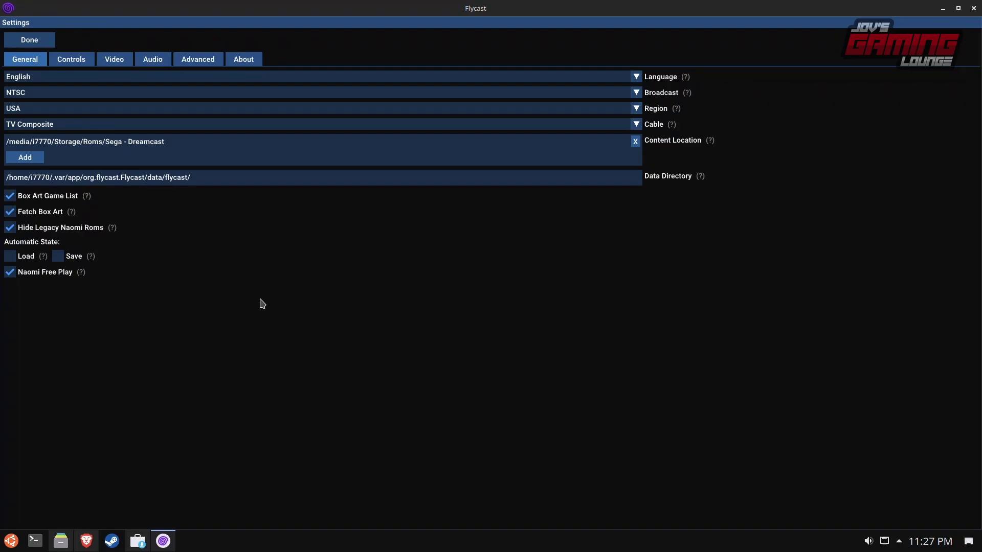
pyautogui.click(39, 46)
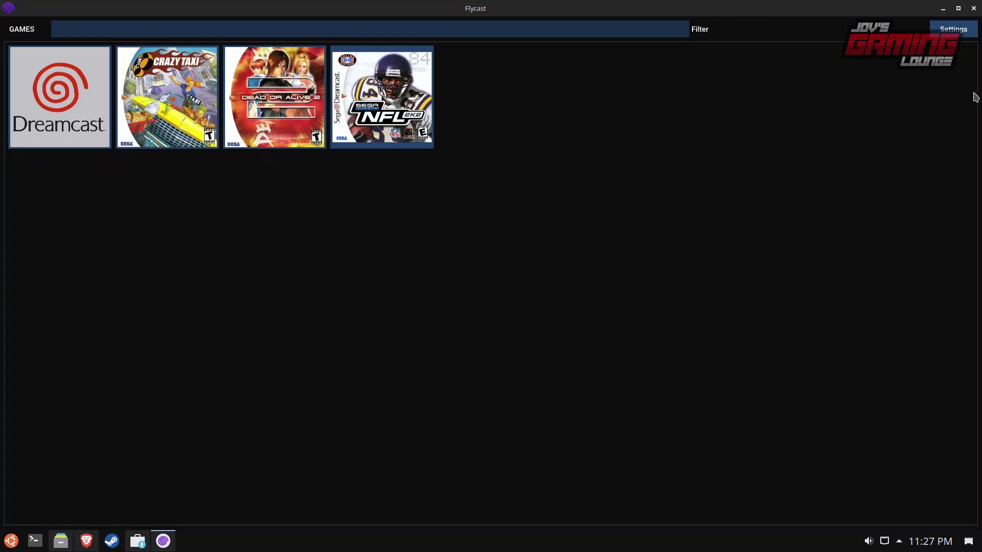
# Step: Turn off Box Art Game List in the general settings and return to the game list
pyautogui.click(953, 31)
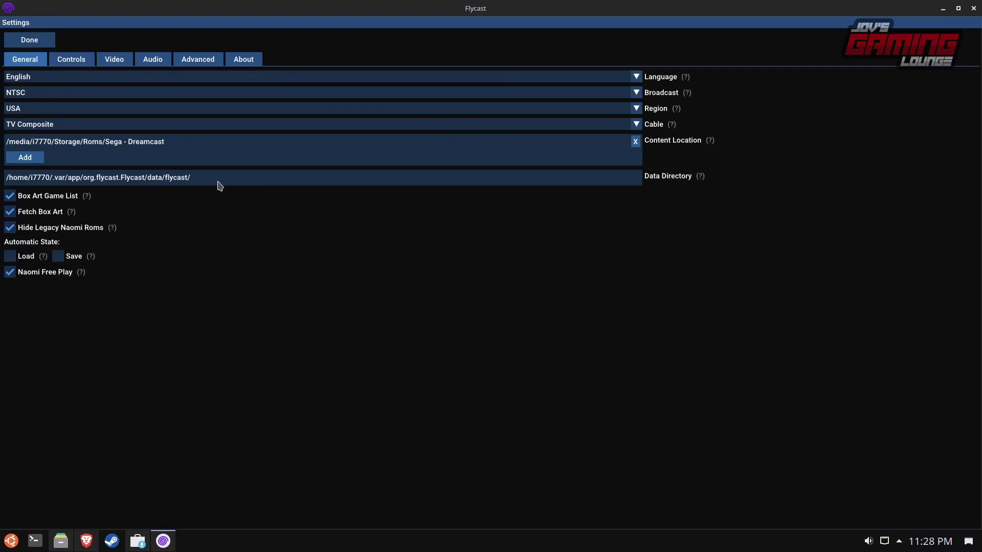
pyautogui.click(62, 198)
pyautogui.click(26, 37)
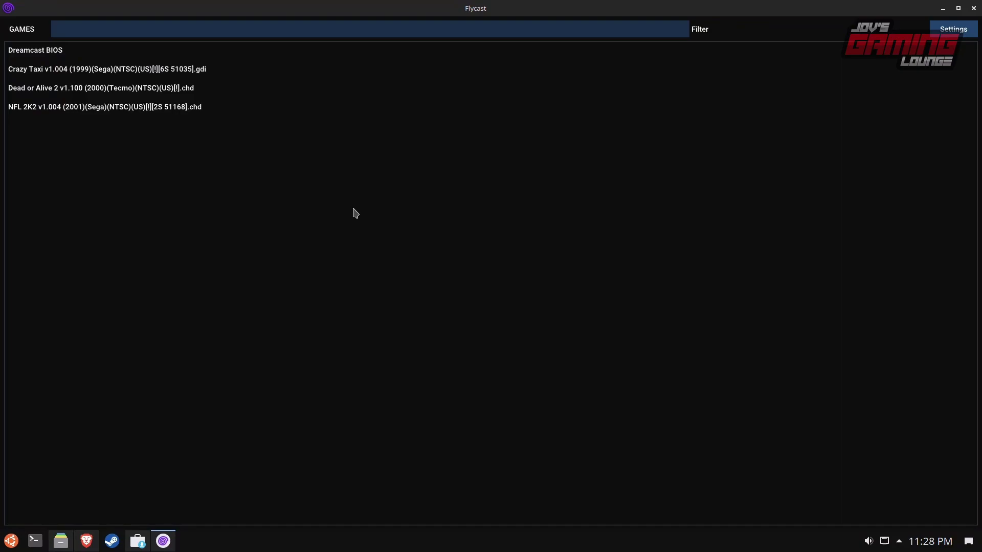
# Step: Run Dead or Alive 2 from the game list as a test and close Flycast
pyautogui.click(147, 88)
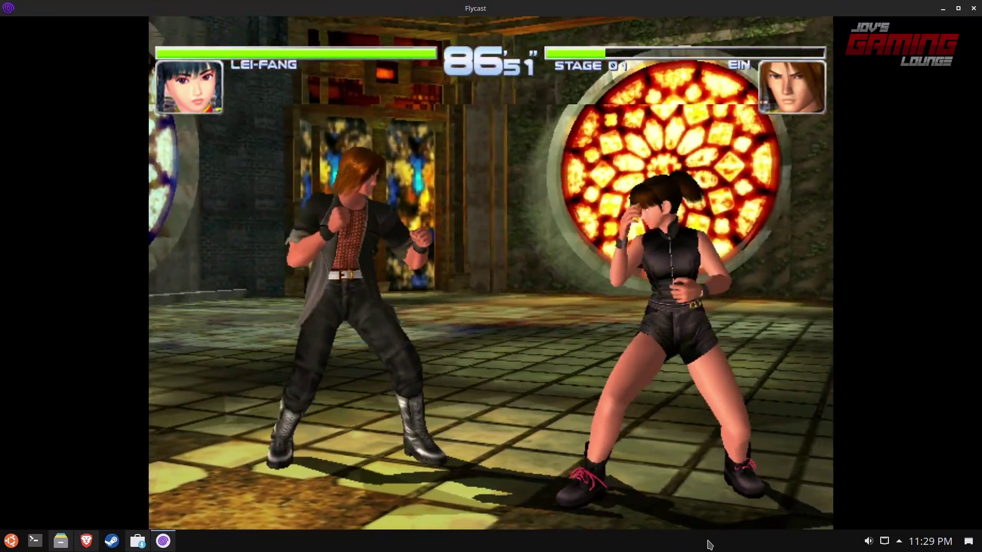
pyautogui.press('Escape')
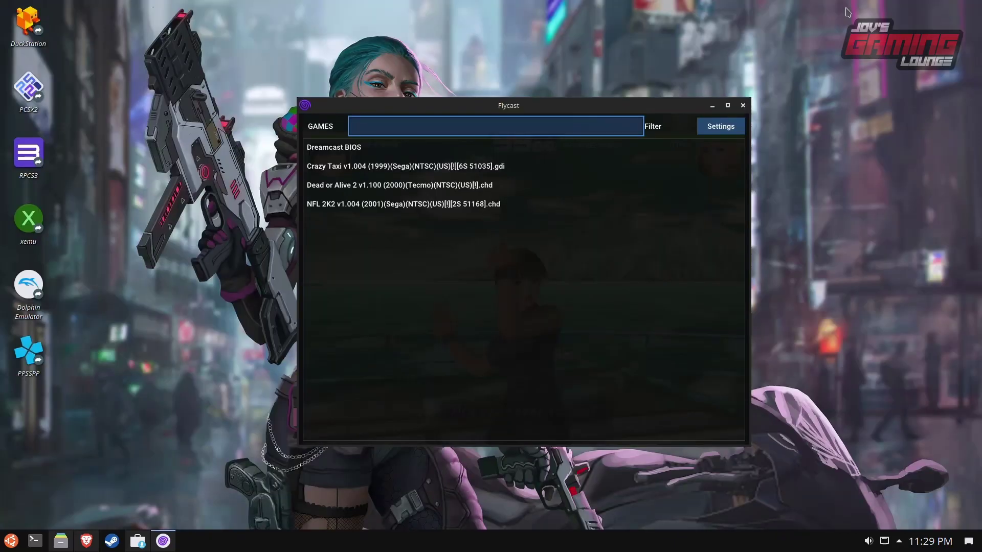
pyautogui.click(743, 106)
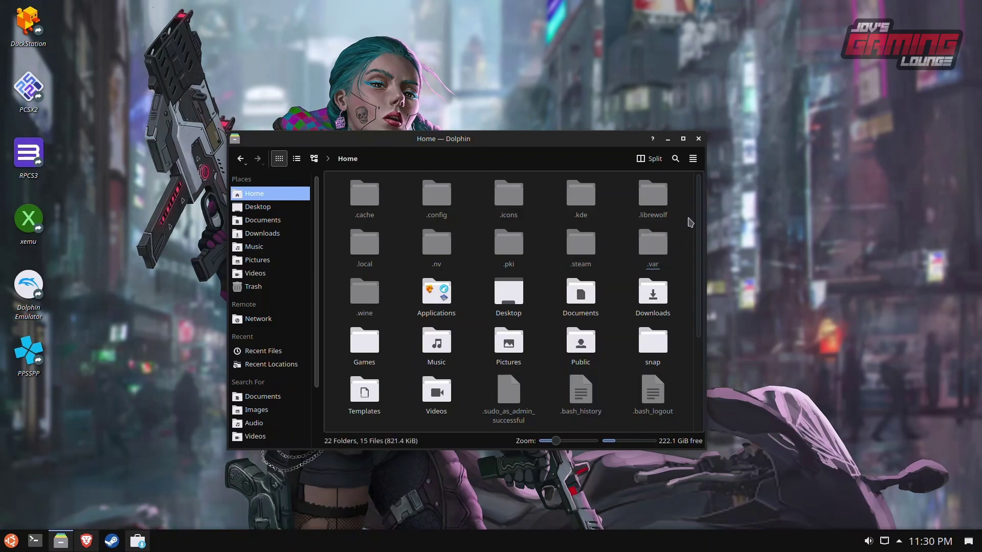
# Step: In the Dolphin file manager, open the folder .var/app/org.flycast.Flycast/data inside the home directory
pyautogui.click(657, 249)
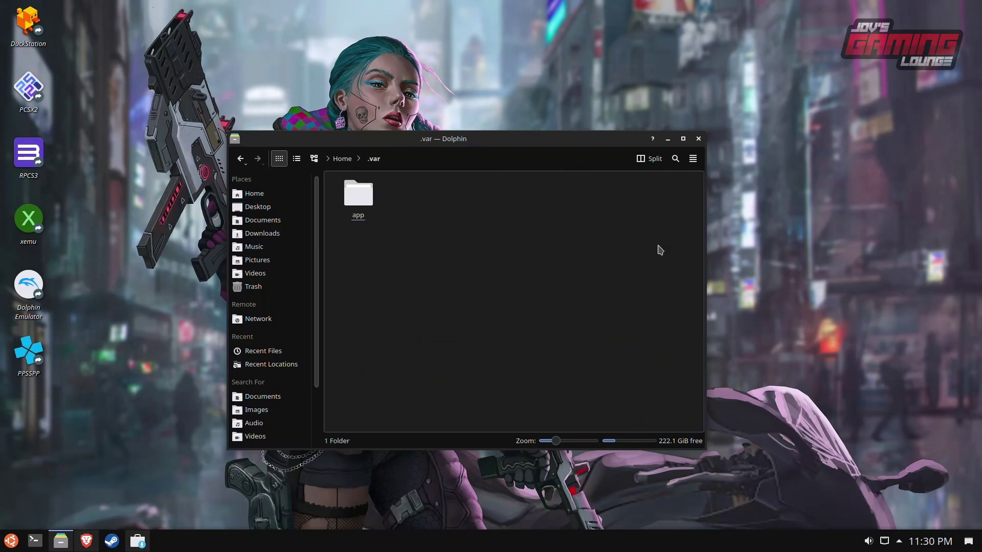
pyautogui.click(361, 197)
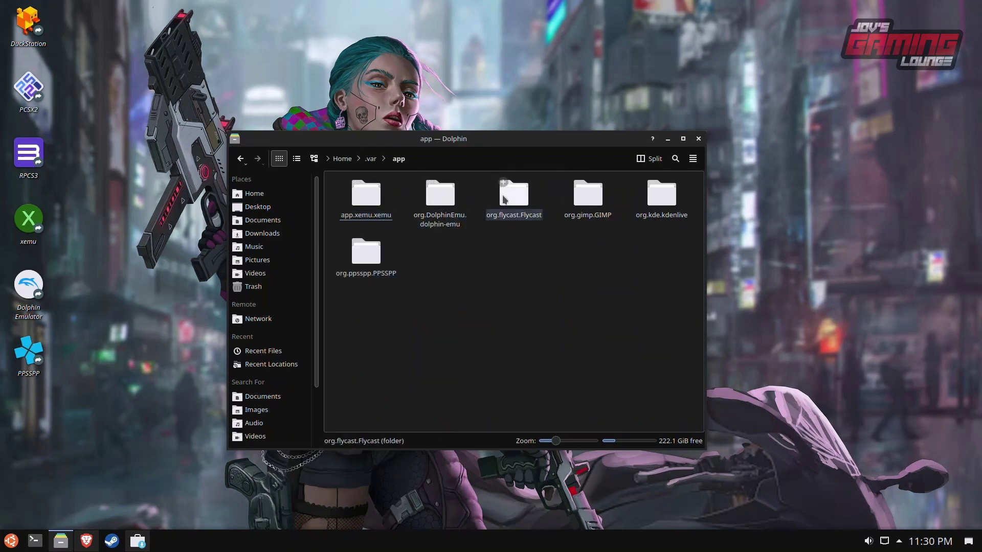
pyautogui.click(524, 198)
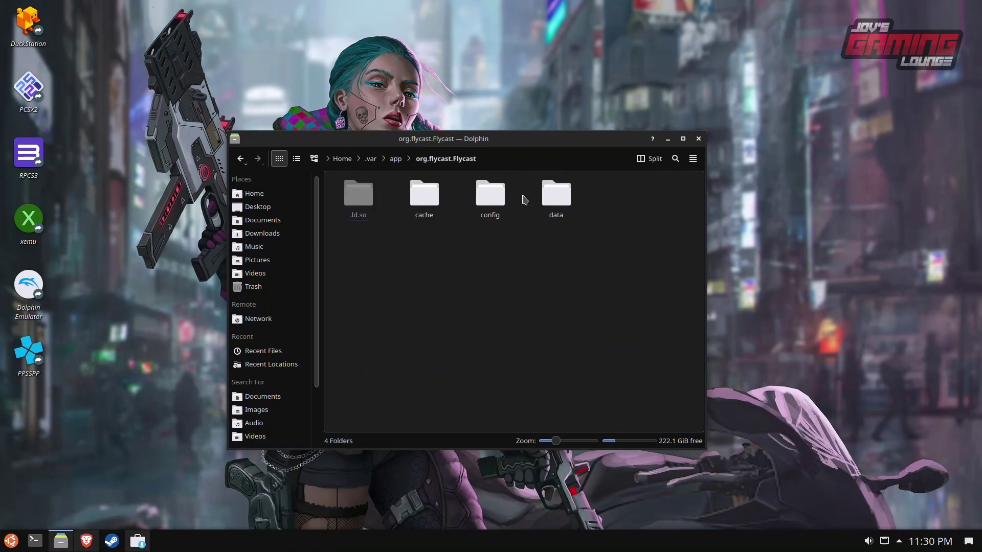
pyautogui.click(556, 197)
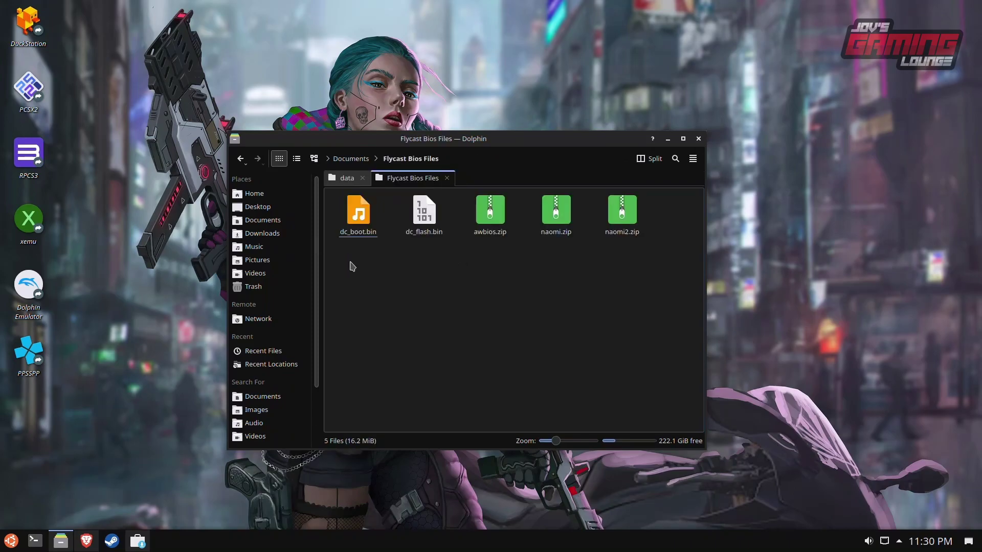
# Step: Copy dc_boot.bin, dc_flash.bin, awbios.zip, naomi.zip and naomi2.zip from Flycast Bios Files into the data folder and close the file manager
pyautogui.moveTo(350, 262); pyautogui.dragTo(444, 210)
pyautogui.click(449, 262)
pyautogui.moveTo(493, 249); pyautogui.dragTo(661, 211)
pyautogui.click(660, 215)
pyautogui.moveTo(663, 264); pyautogui.dragTo(338, 204)
pyautogui.moveTo(352, 210); pyautogui.dragTo(474, 254)
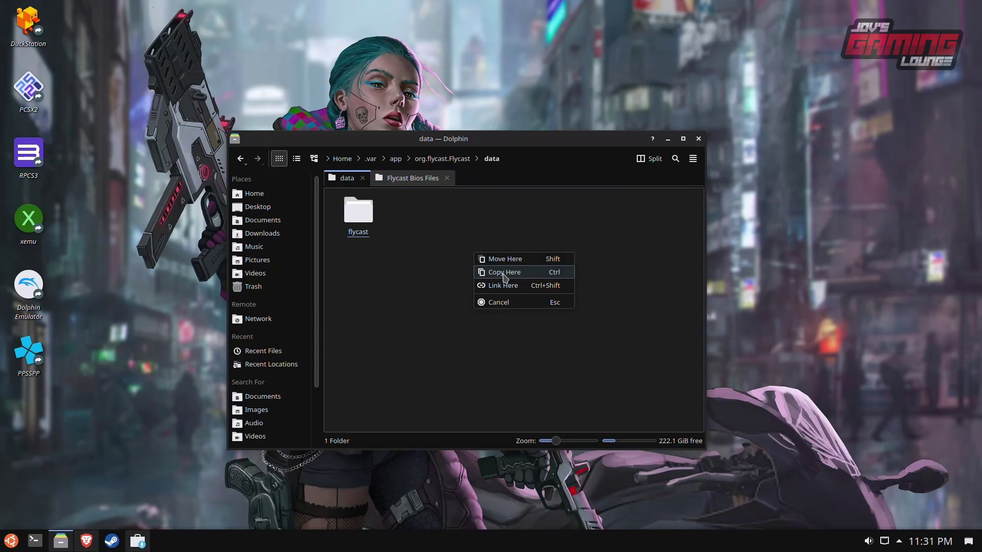
pyautogui.click(504, 277)
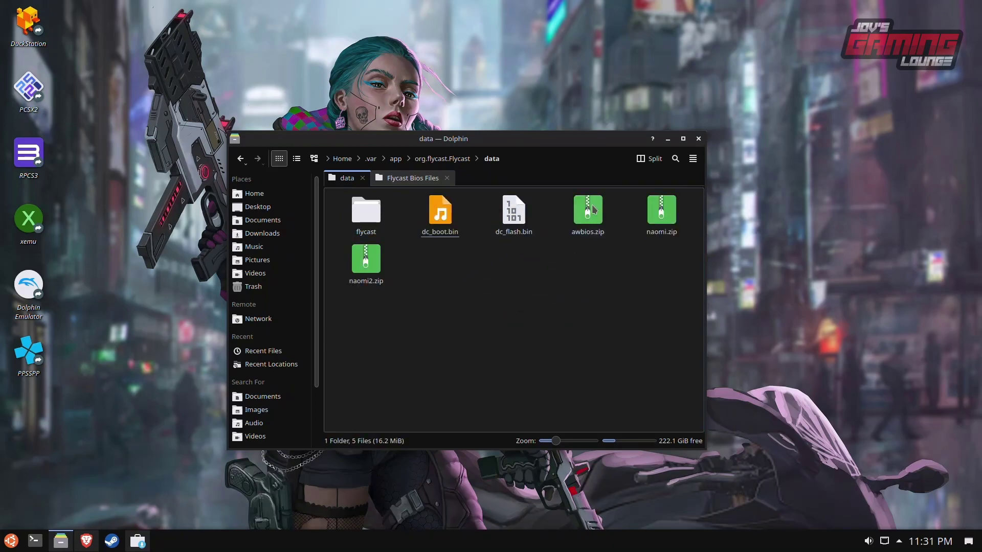
pyautogui.click(698, 139)
# Step: Relaunch Flycast from the desktop, add the Games/Atomiswave folder as a second content location, and maximize the window
pyautogui.click(28, 416)
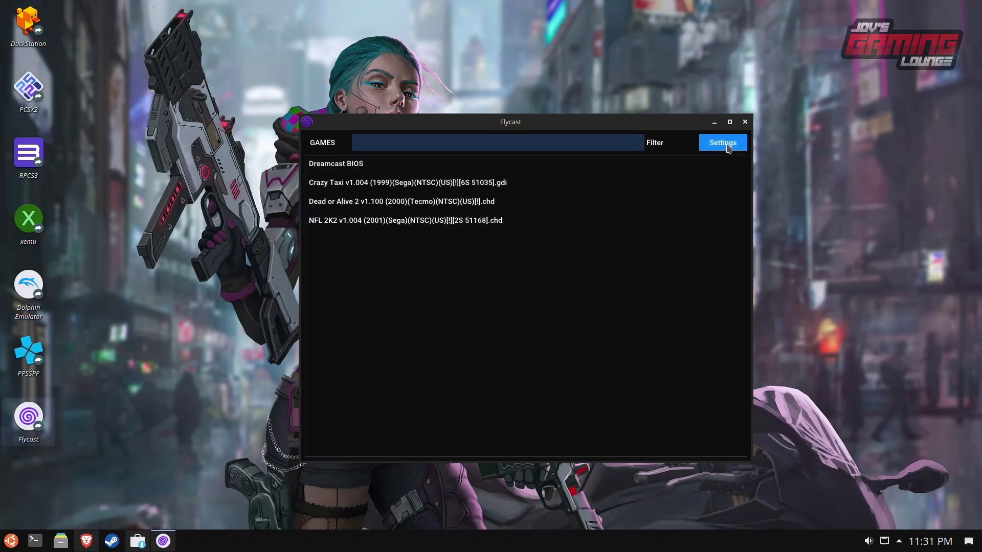
pyautogui.click(728, 148)
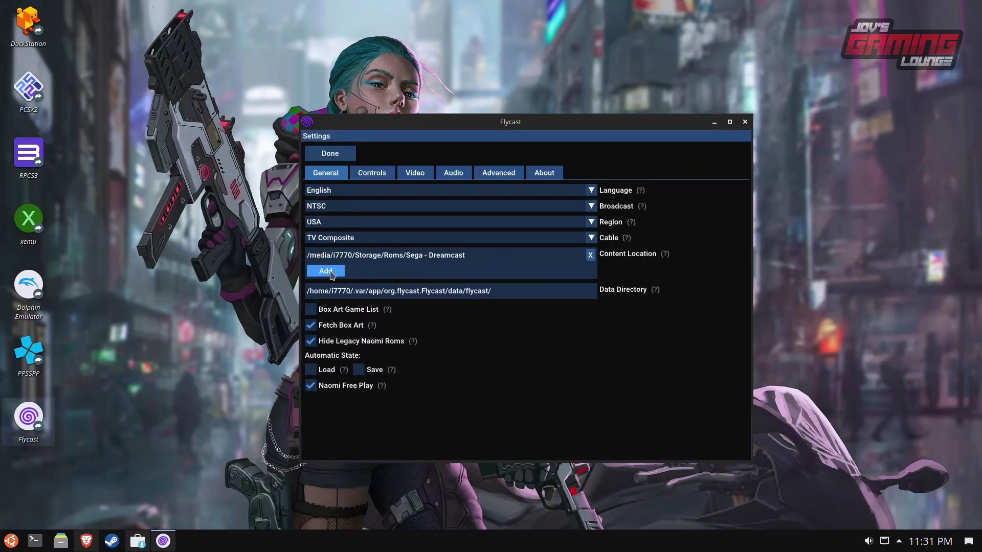
pyautogui.click(326, 271)
pyautogui.click(330, 266)
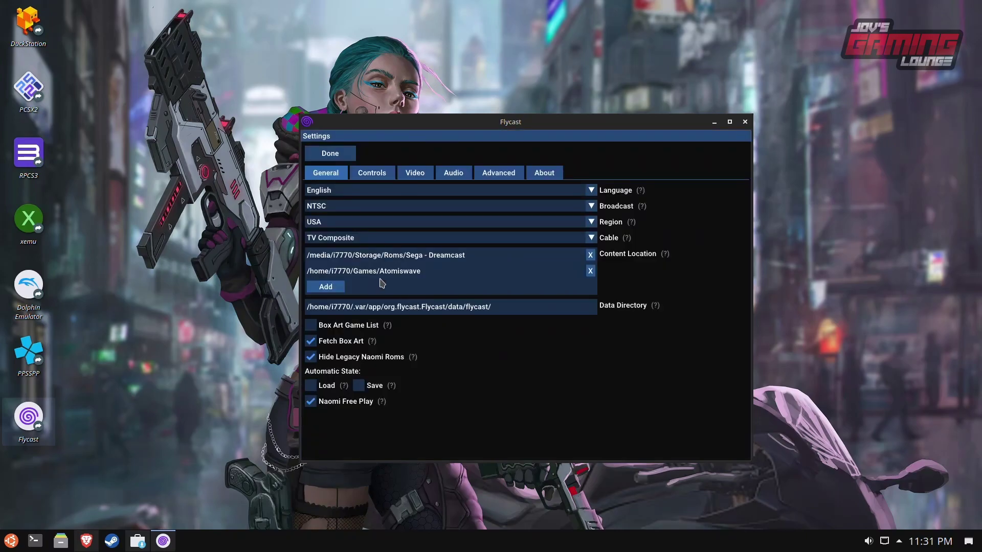
pyautogui.click(337, 155)
pyautogui.doubleClick(504, 122)
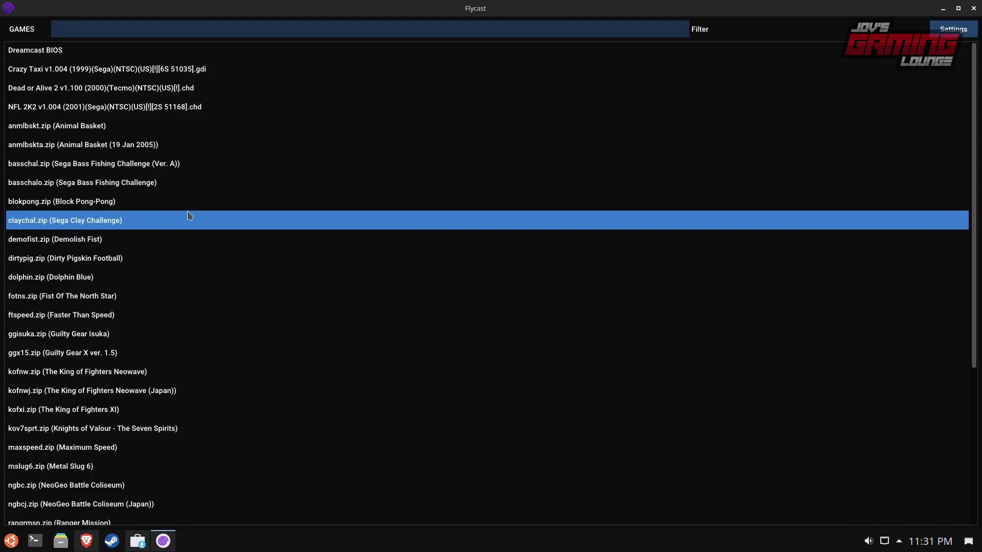
# Step: Filter the game list by "king of" and launch The King of Fighters XI
pyautogui.scroll(-3, 189, 215)
pyautogui.scroll(3, 184, 235)
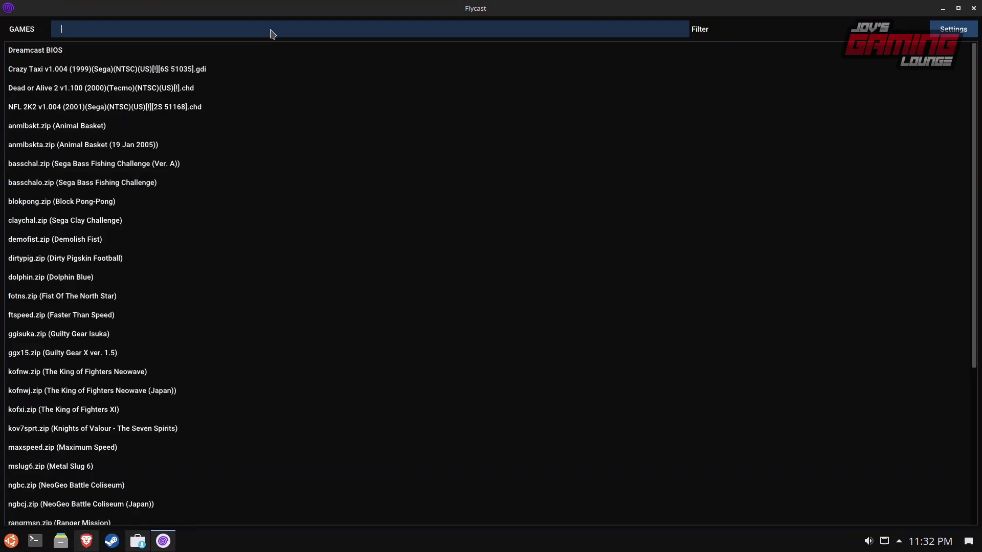
pyautogui.write('ki')
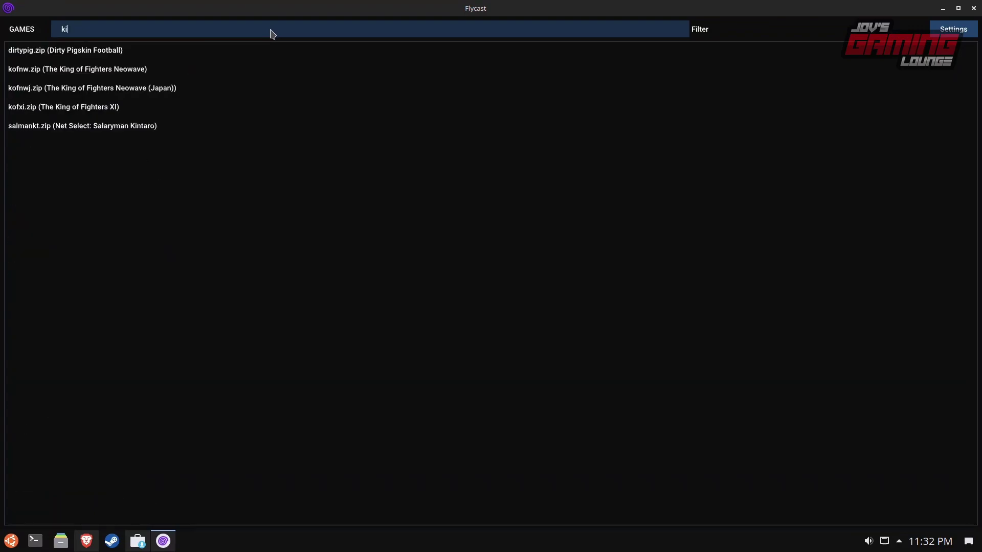
pyautogui.write('ng of')
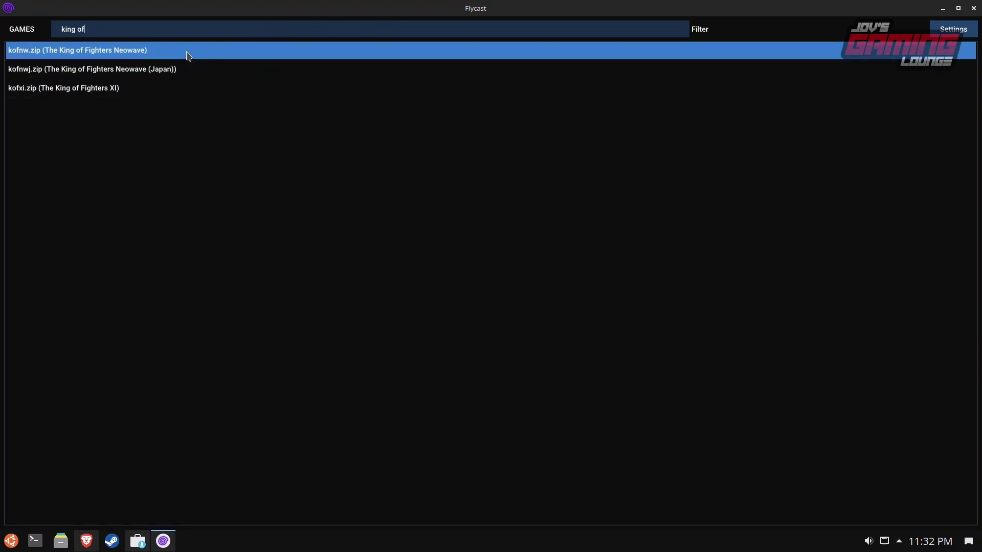
pyautogui.click(151, 93)
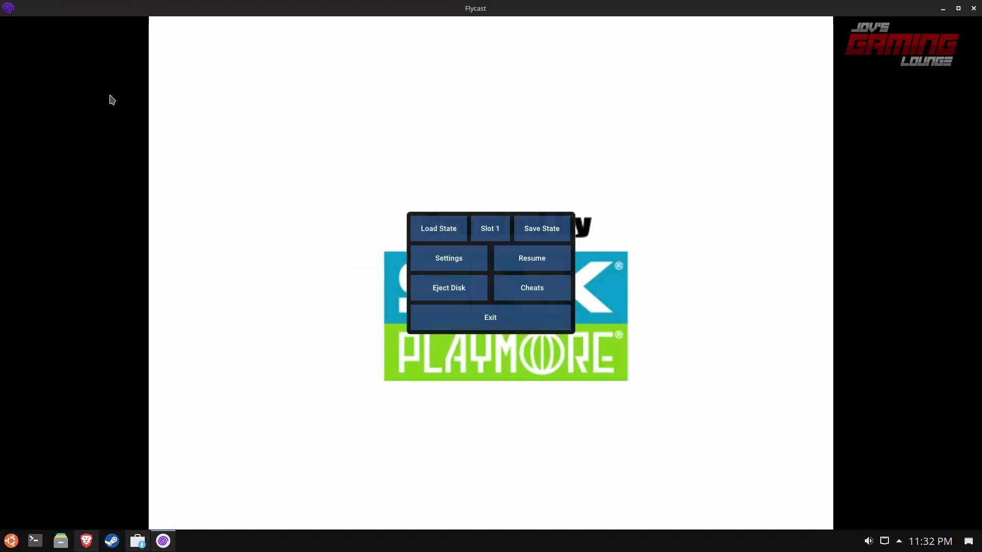
# Step: Open the Controls settings from the running game's overlay menu
pyautogui.press('Down')
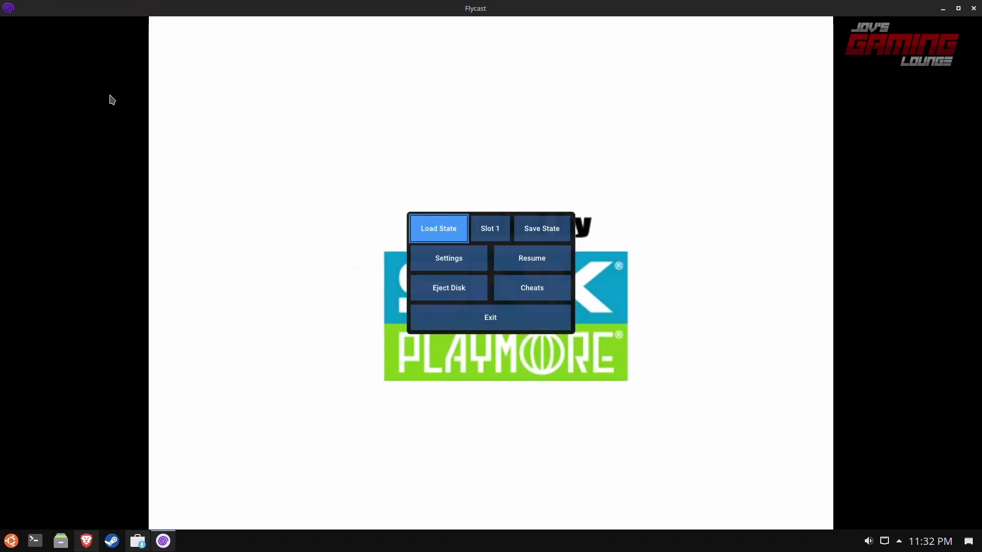
pyautogui.press('Tab')
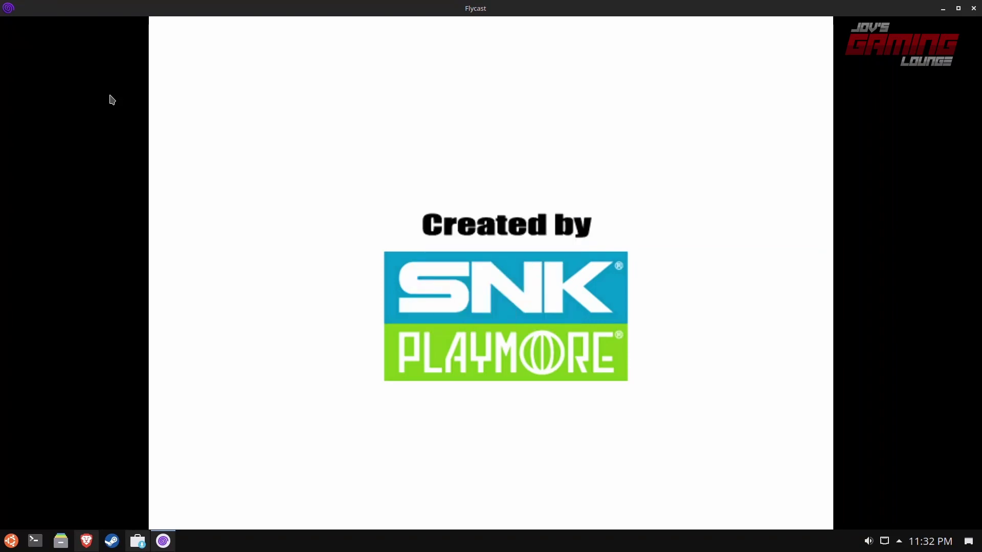
pyautogui.press('Tab')
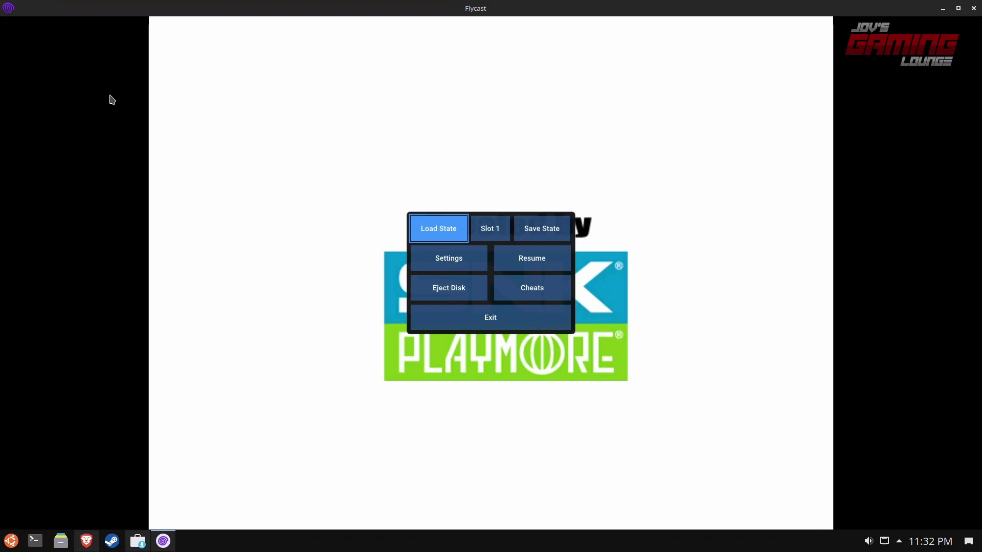
pyautogui.press('Down')
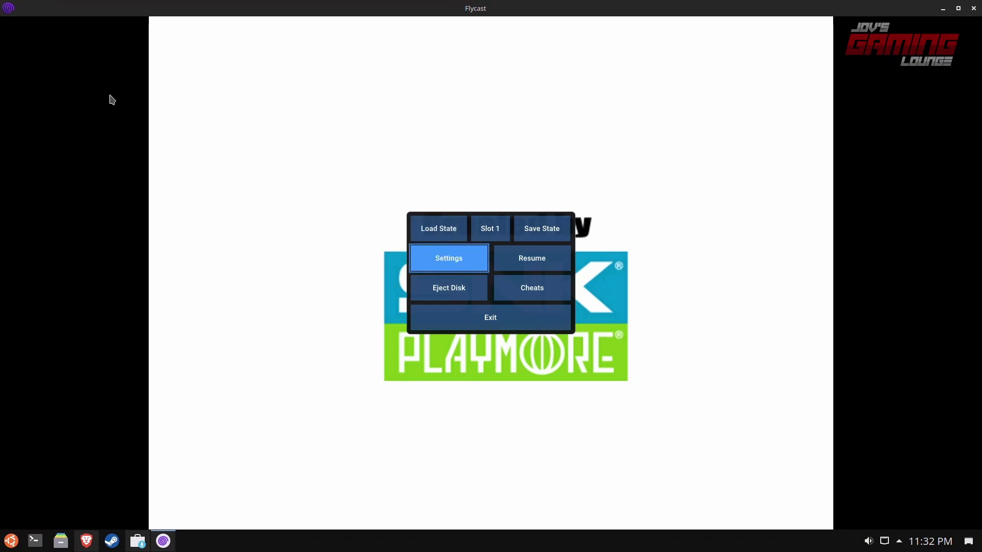
pyautogui.press('Return')
pyautogui.press('Right')
pyautogui.press('Down')
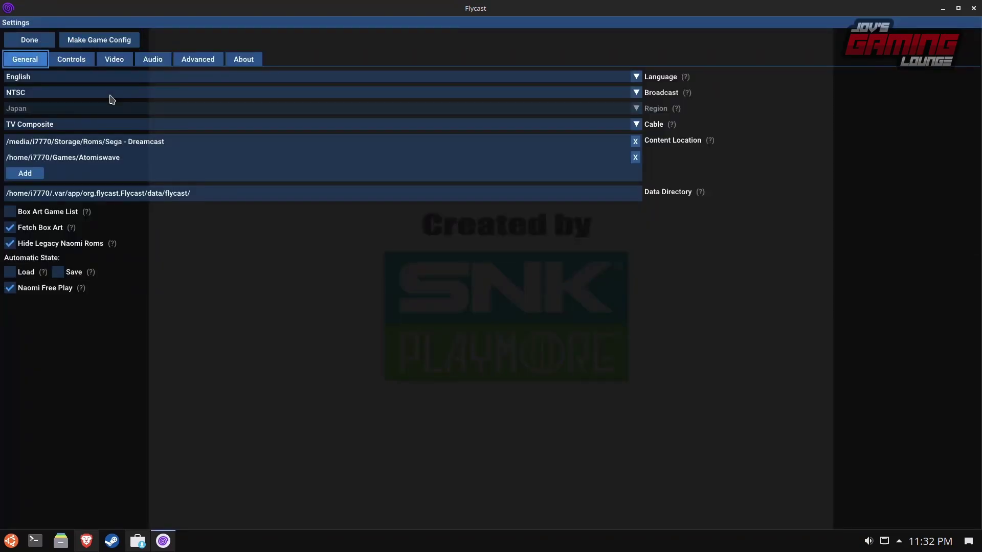
pyautogui.press('Return')
# Step: Open the button mapping of the PS4 Controller in the Controls settings
pyautogui.press('Right')
pyautogui.press('Left')
pyautogui.press('Down')
pyautogui.press('Down')
pyautogui.press('Down')
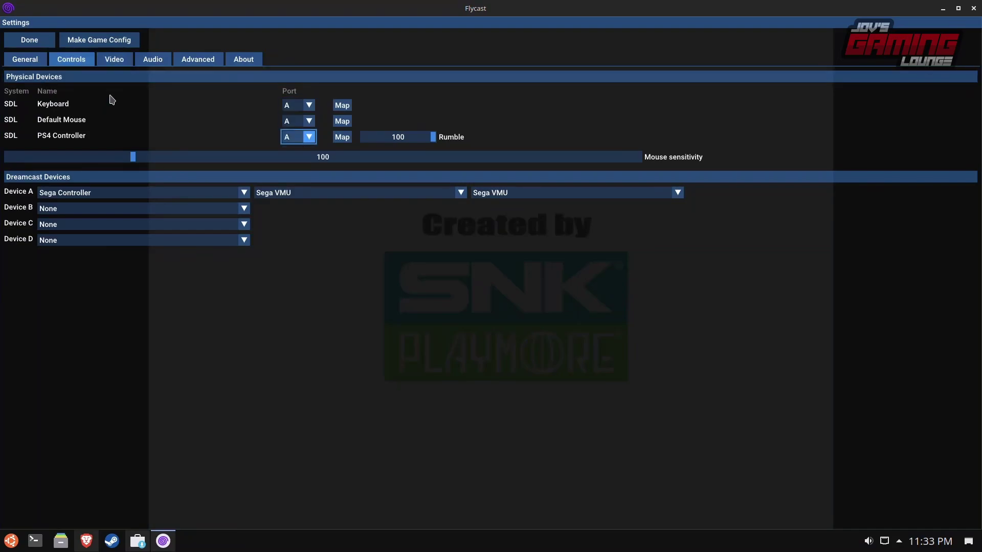
pyautogui.press('Right')
pyautogui.press('Right')
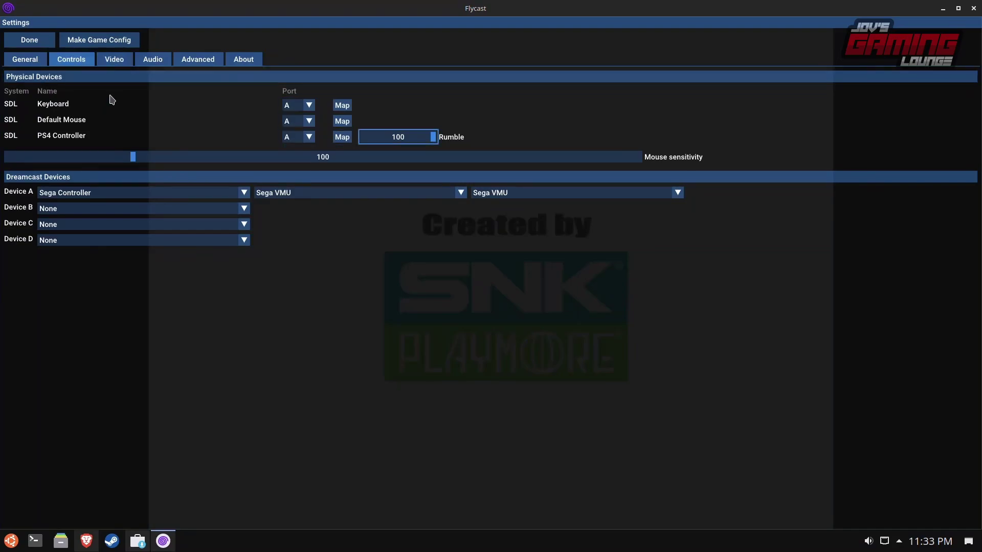
pyautogui.press('Left')
pyautogui.press('Up')
pyautogui.press('Down')
pyautogui.press('Return')
pyautogui.press('Right')
pyautogui.press('Right')
pyautogui.press('Right')
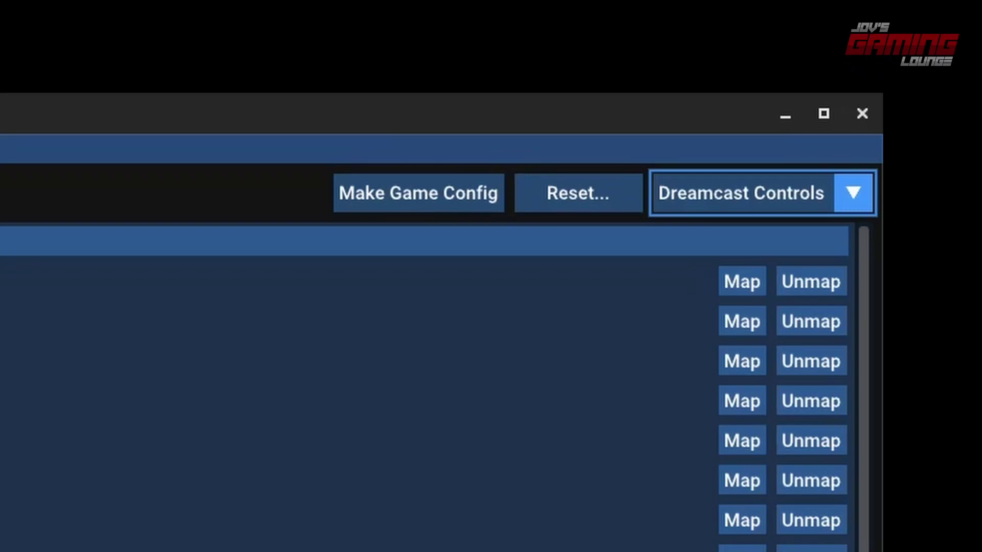
# Step: Switch the controller mapping to Arcade Controls and create a game-specific configuration for it
pyautogui.press('Return')
pyautogui.press('Down')
pyautogui.press('Return')
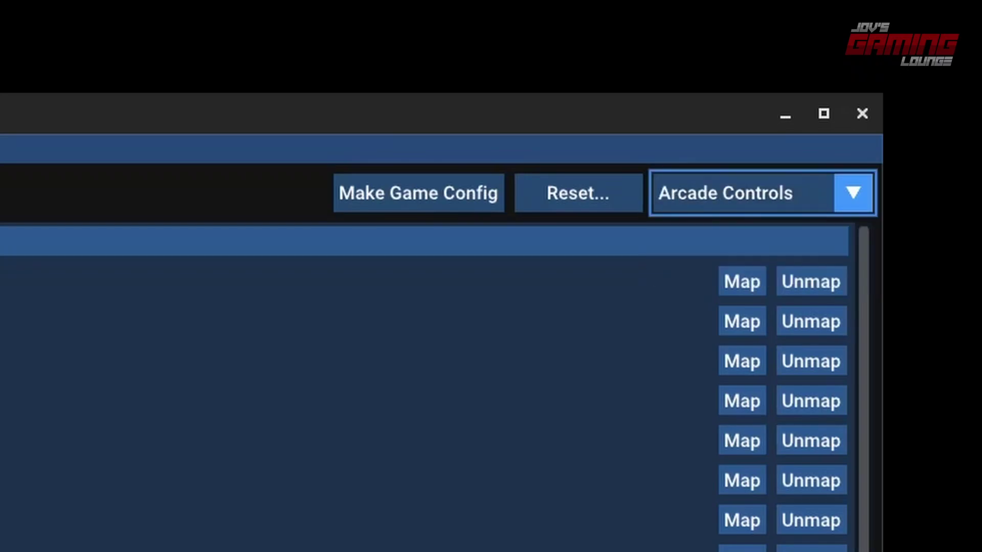
pyautogui.press('Left')
pyautogui.press('Left')
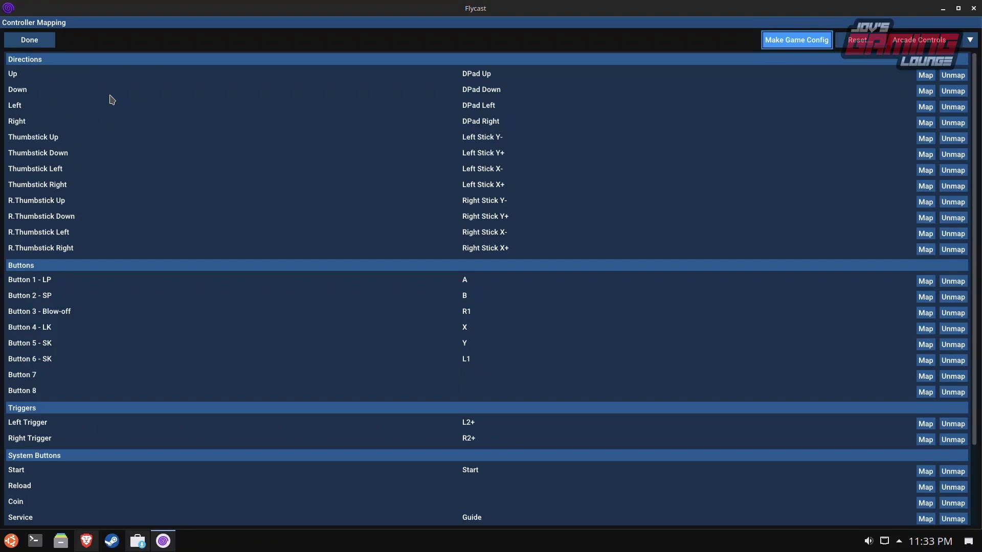
pyautogui.press('Return')
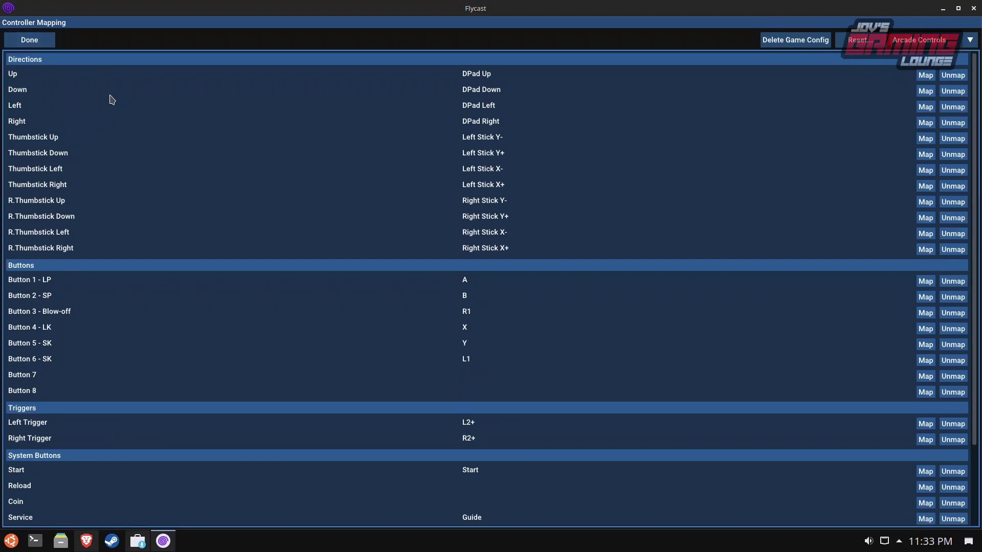
# Step: Map Button 1 to X, Button 2 to Y, Button 4 to A, Button 5 to B and Service to L3, and assign Test
pyautogui.press('Down')
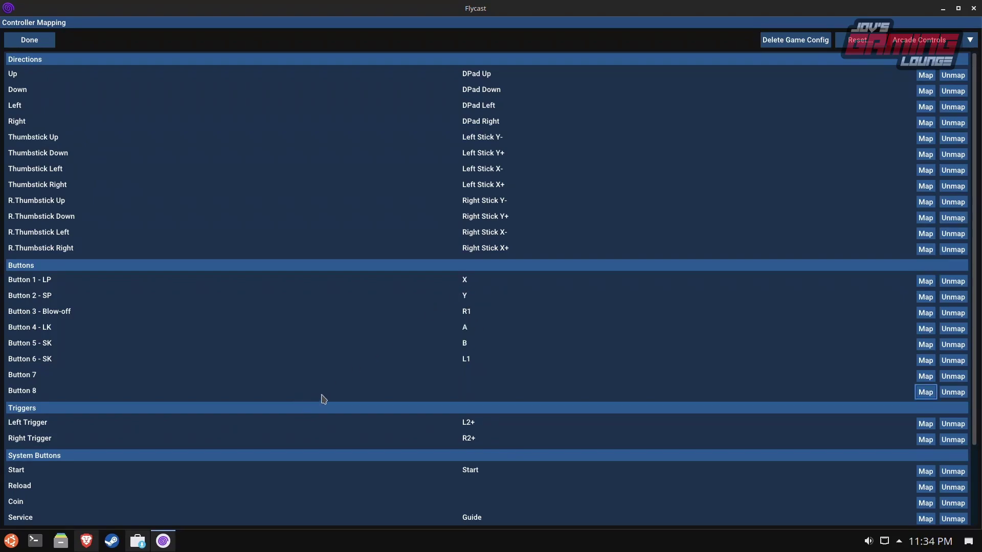
pyautogui.scroll(-3, 480, 335)
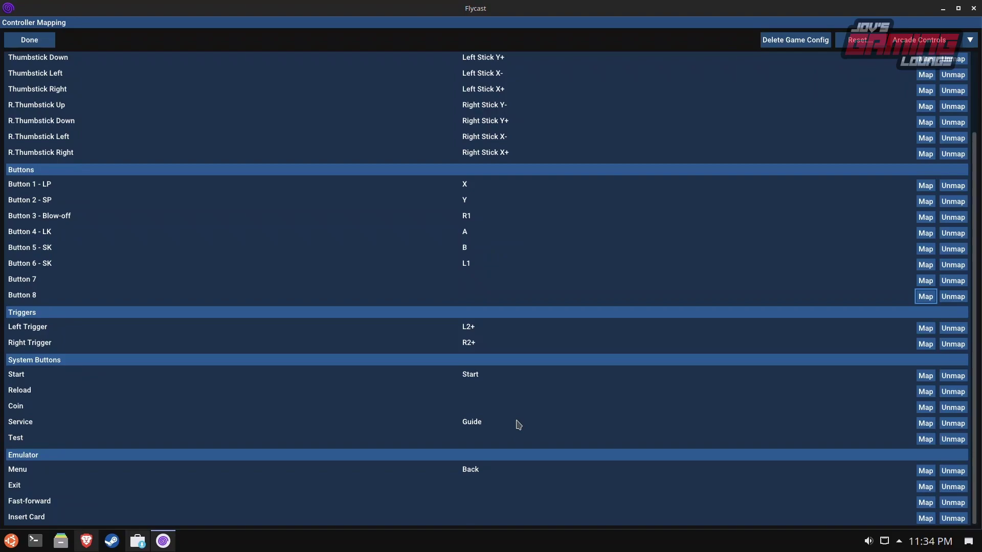
pyautogui.click(926, 424)
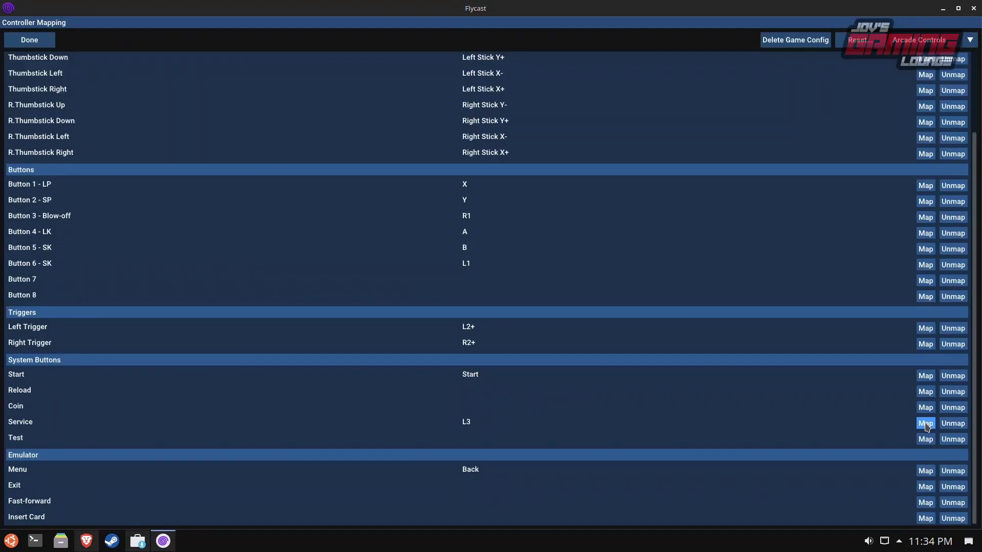
pyautogui.click(926, 439)
pyautogui.press('Up')
pyautogui.press('Down')
pyautogui.press('Down')
pyautogui.press('Down')
pyautogui.press('Down')
pyautogui.press('Escape')
pyautogui.press('Escape')
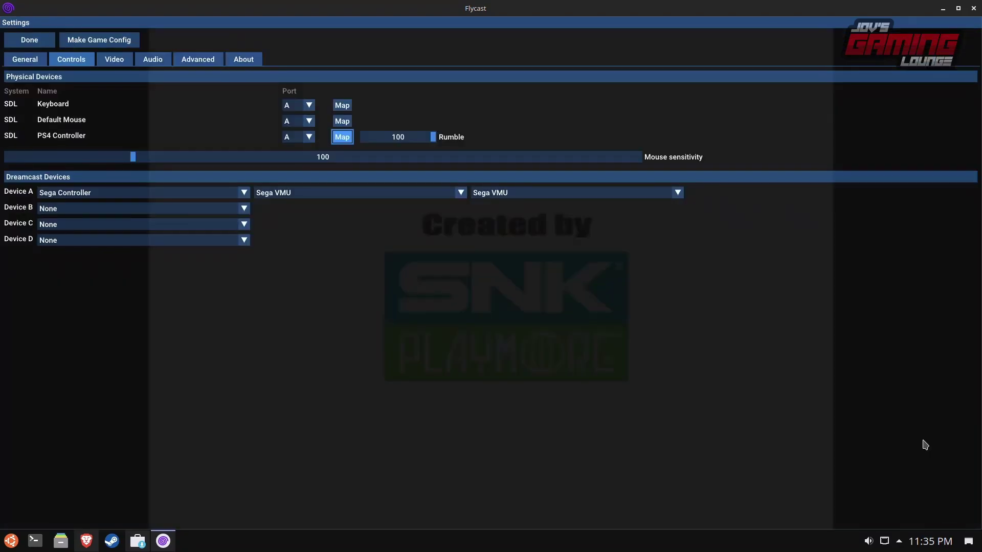
# Step: Close the settings, resume The King of Fighters XI and bring up its arcade system menu
pyautogui.press('Up')
pyautogui.press('Up')
pyautogui.press('Up')
pyautogui.press('Up')
pyautogui.press('Up')
pyautogui.press('Return')
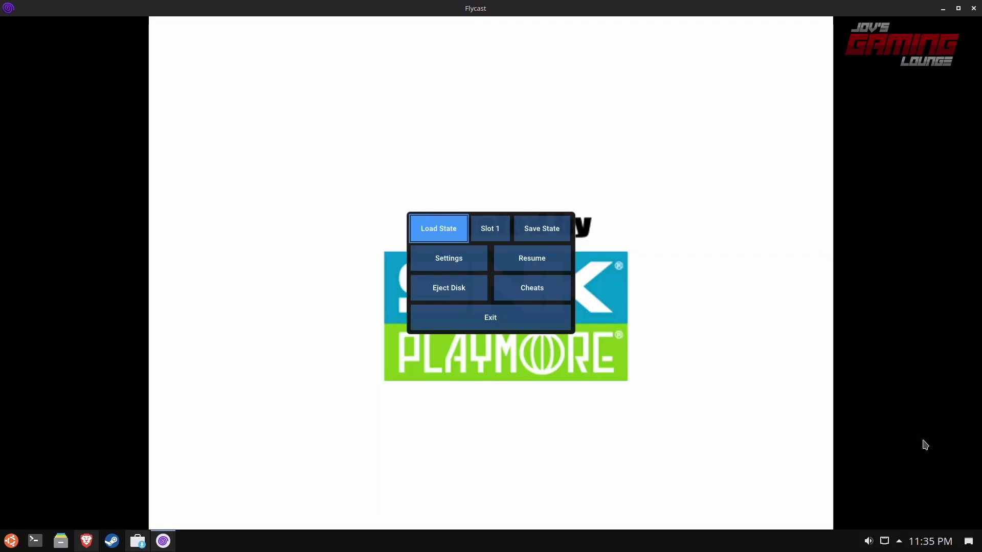
pyautogui.press('Down')
pyautogui.press('Right')
pyautogui.press('Return')
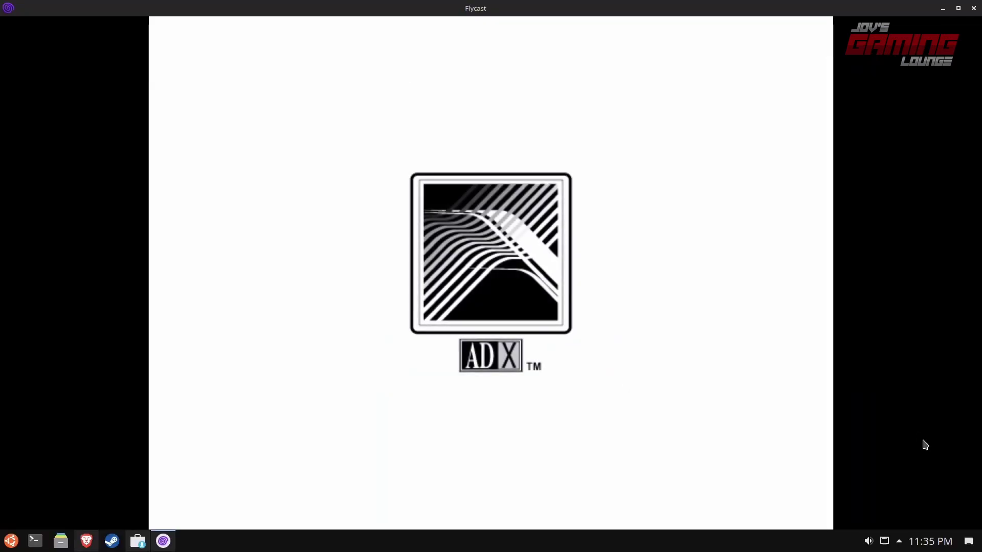
pyautogui.press('F2')
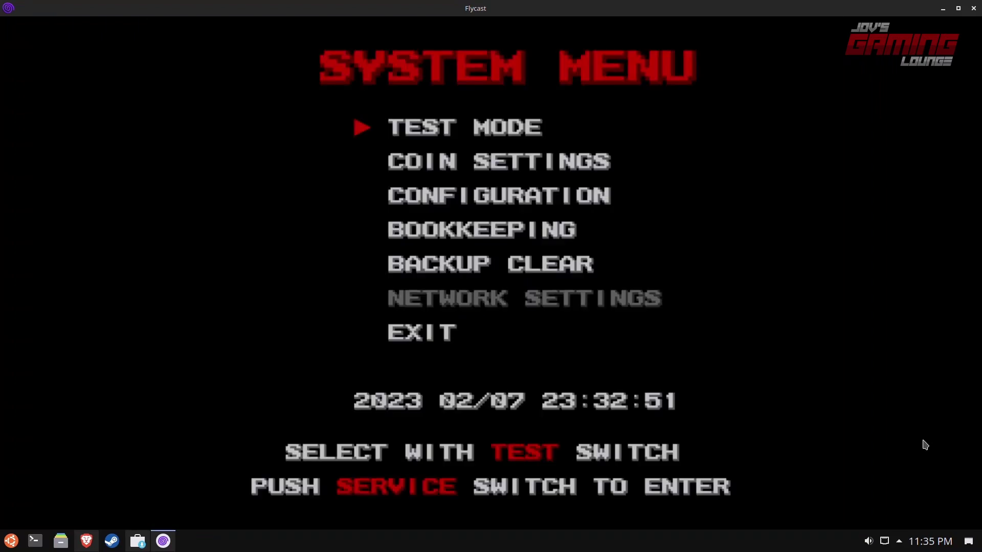
# Step: Look through the Test Mode entries and return to the System Menu
pyautogui.press('F1')
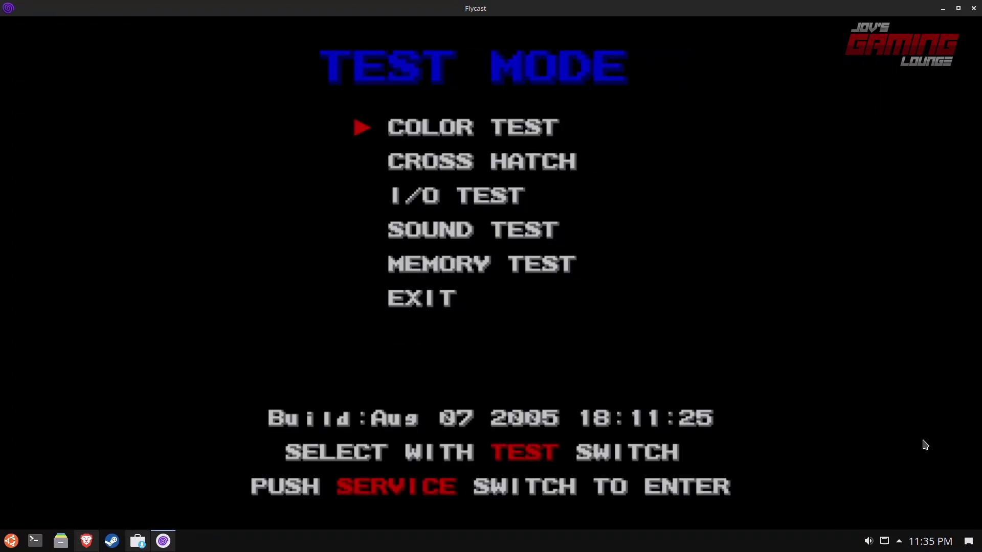
pyautogui.press('F2')
pyautogui.press('F2')
pyautogui.press('F2')
pyautogui.press('F2')
pyautogui.press('F2')
pyautogui.press('F2')
pyautogui.press('F2')
pyautogui.press('F2')
pyautogui.press('F2')
pyautogui.press('F2')
pyautogui.press('F2')
pyautogui.press('F1')
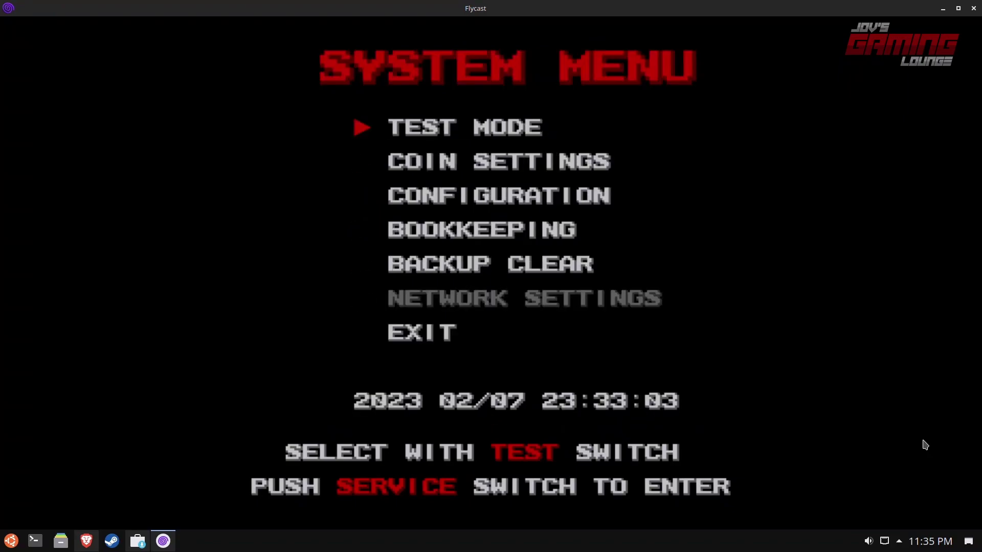
# Step: Set the game mode to Free Play in the Coin Settings and save
pyautogui.press('F2')
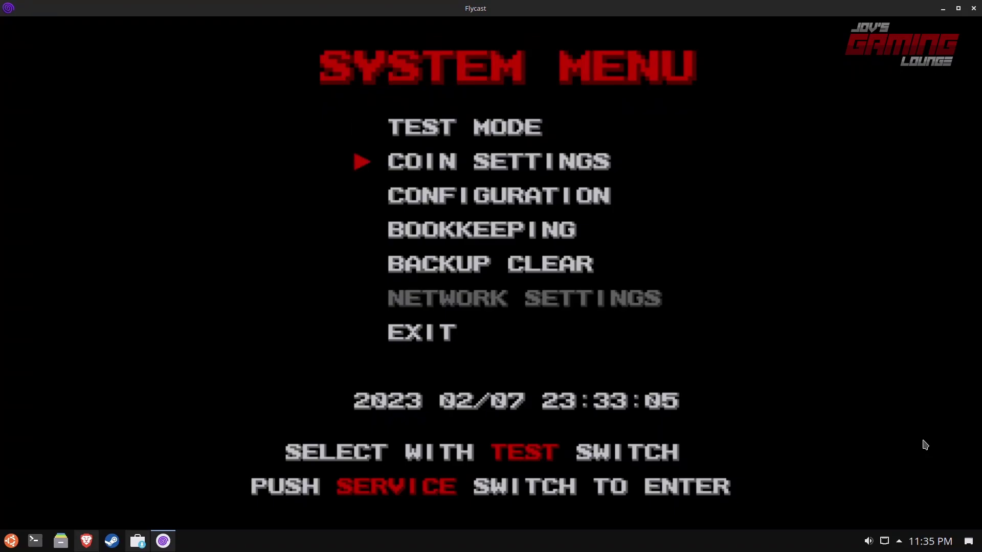
pyautogui.press('F1')
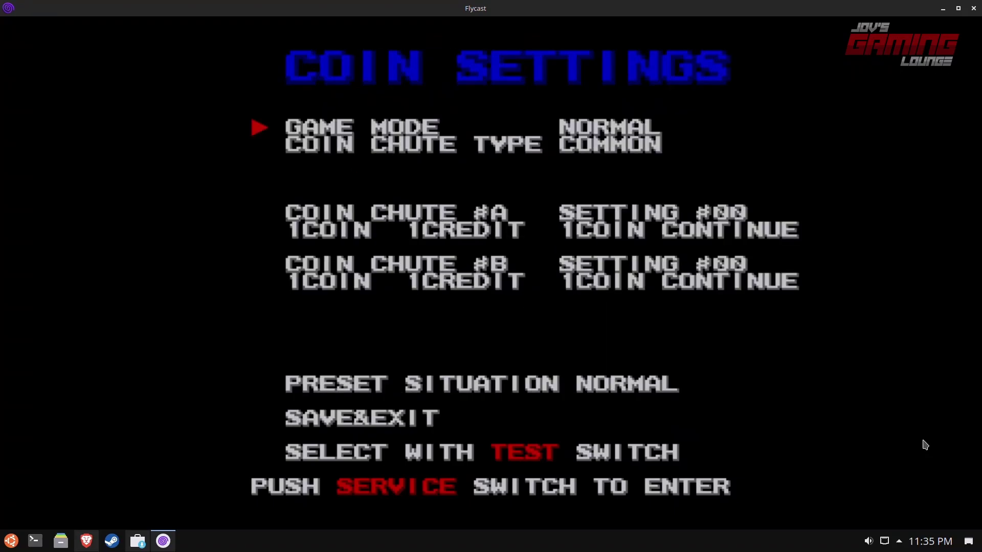
pyautogui.press('F1')
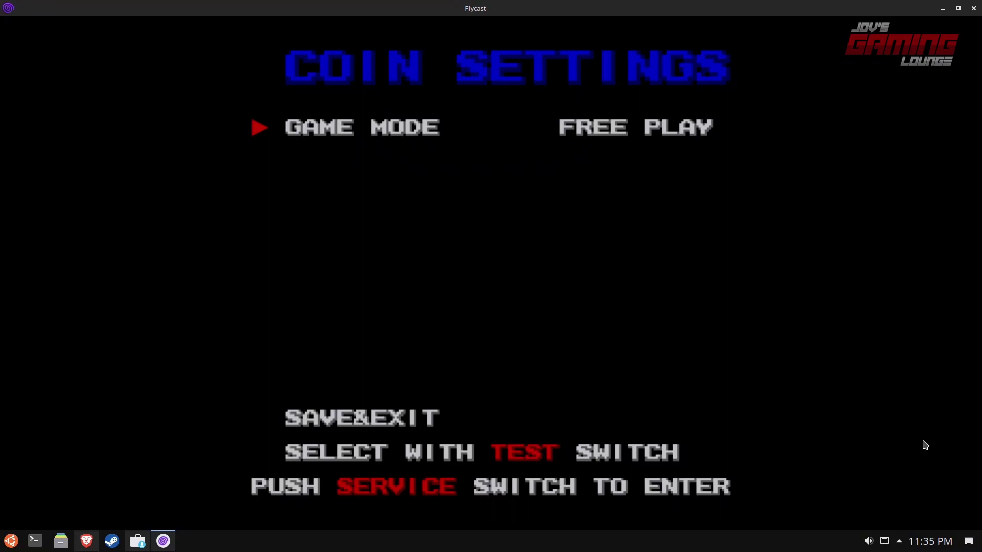
pyautogui.press('F2')
pyautogui.press('F1')
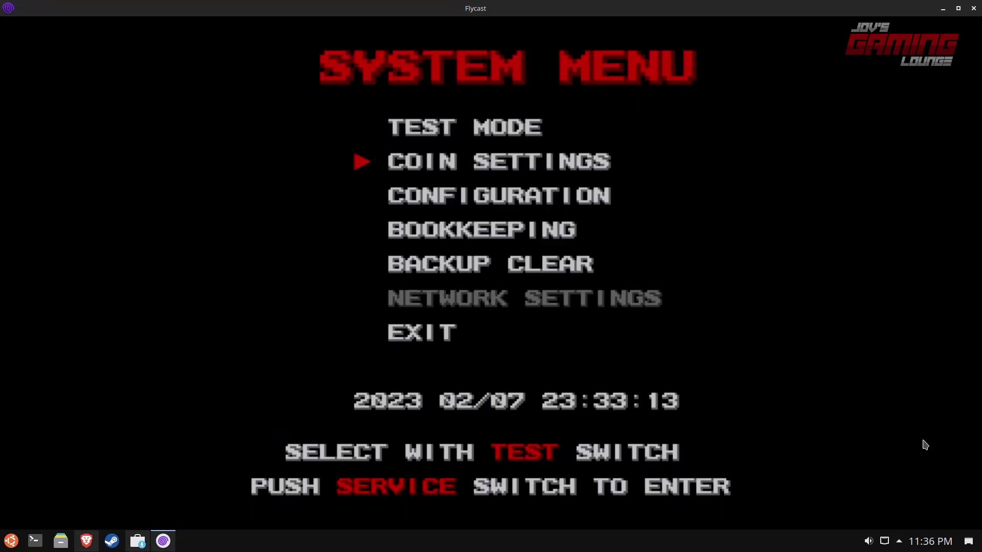
# Step: Set the area to North America with English language in the Configuration's System Settings and save
pyautogui.press('F2')
pyautogui.press('F1')
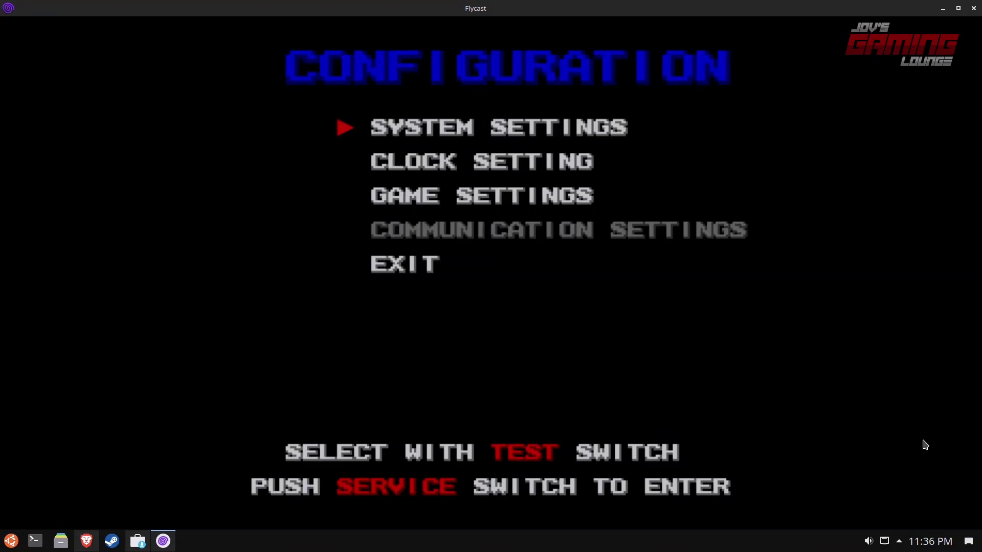
pyautogui.press('F1')
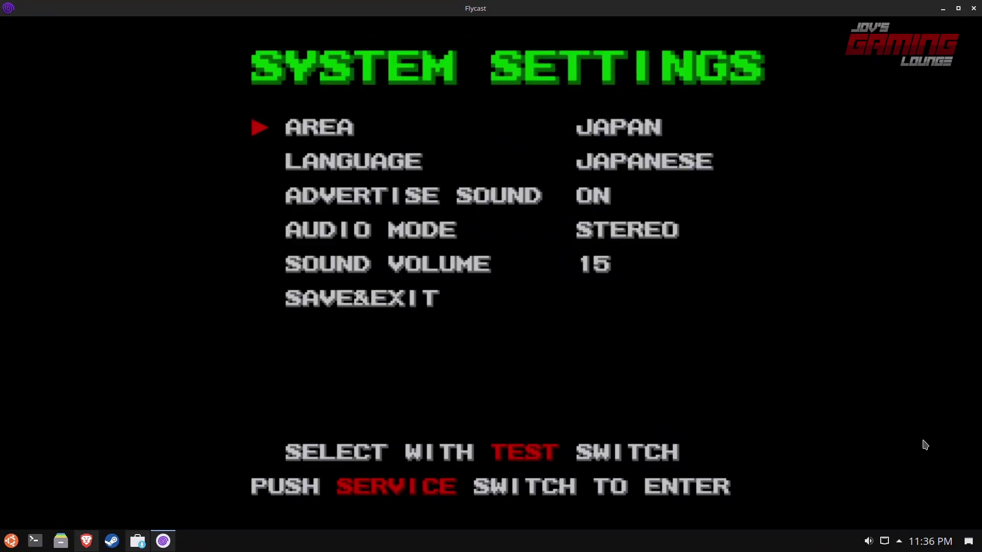
pyautogui.press('F1')
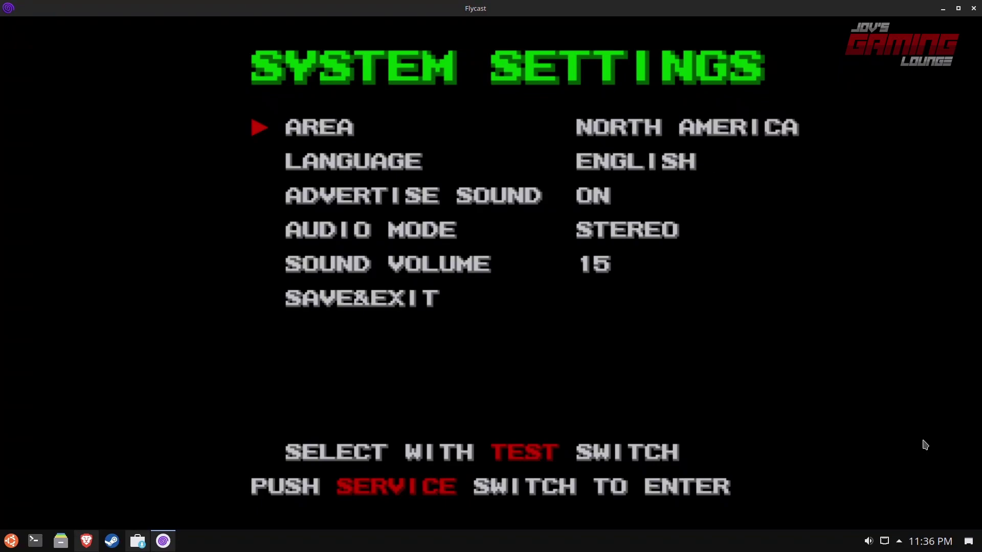
pyautogui.press('F2')
pyautogui.press('F2')
pyautogui.press('F2')
pyautogui.press('F2')
pyautogui.press('F2')
pyautogui.press('F1')
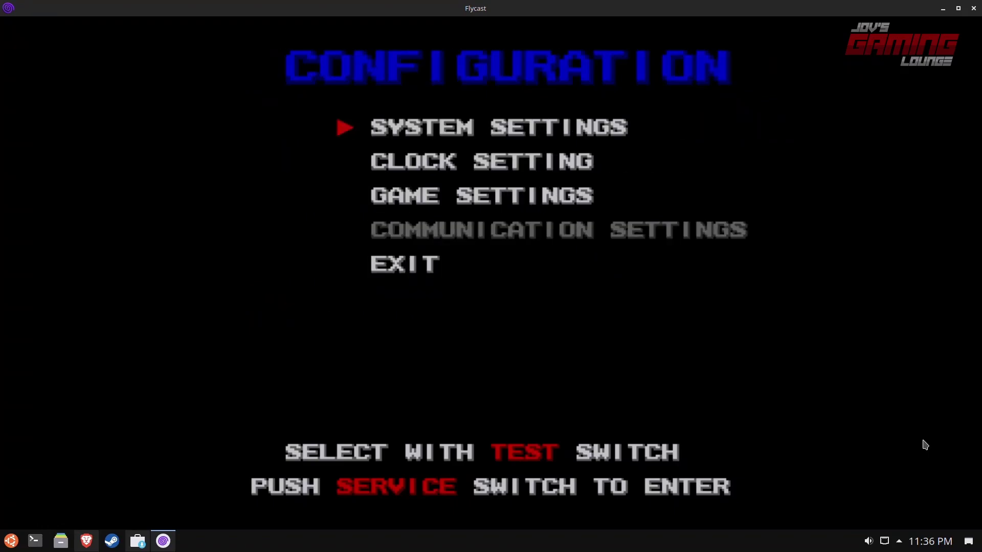
# Step: Examine the Game Settings in the Configuration menu and return to that menu
pyautogui.press('F2')
pyautogui.press('F2')
pyautogui.press('F1')
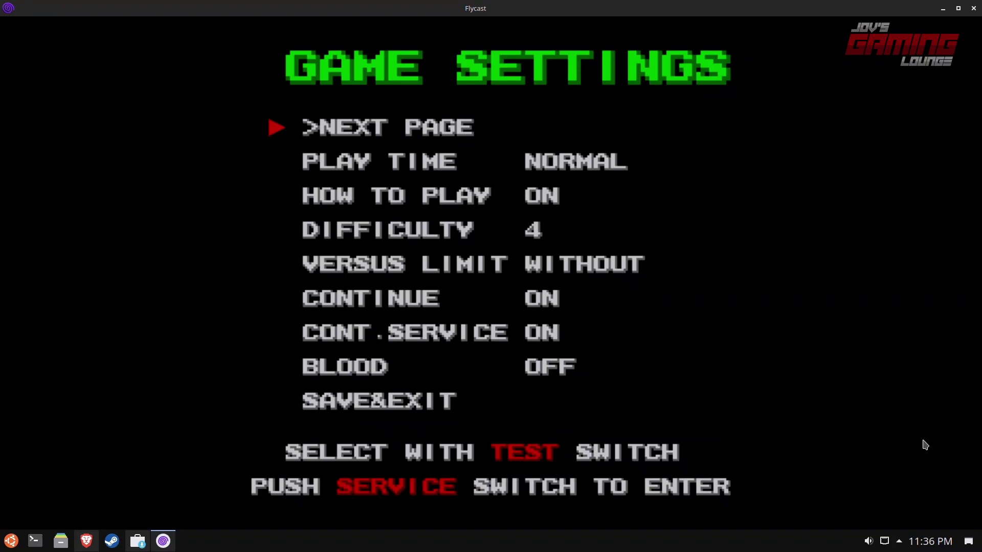
pyautogui.press('F1')
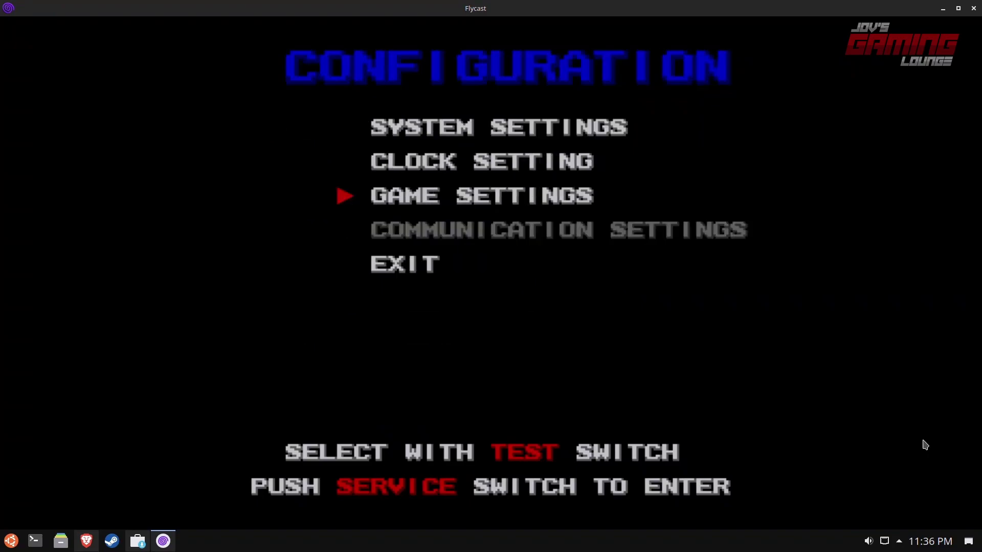
# Step: Leave the Configuration menu and exit the System Menu to start the game
pyautogui.press('F2')
pyautogui.press('F2')
pyautogui.press('F1')
pyautogui.press('F2')
pyautogui.press('F2')
pyautogui.press('F2')
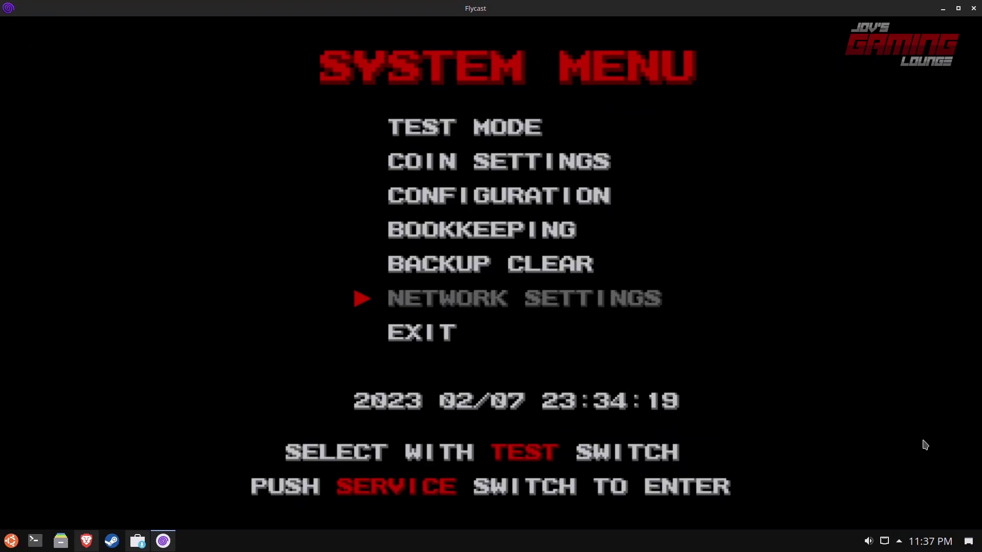
pyautogui.press('F2')
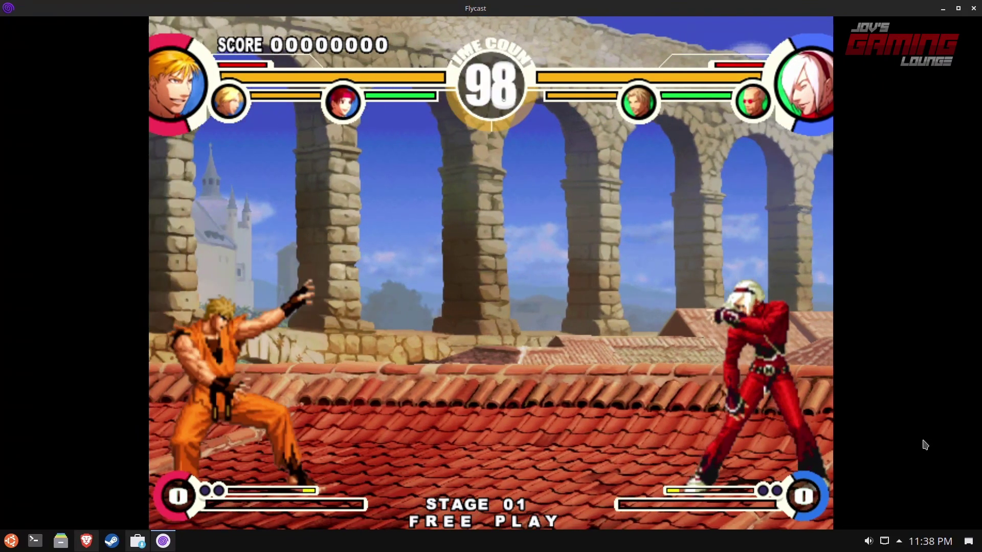
# Step: Open the Video settings from the running game's overlay menu
pyautogui.press('Tab')
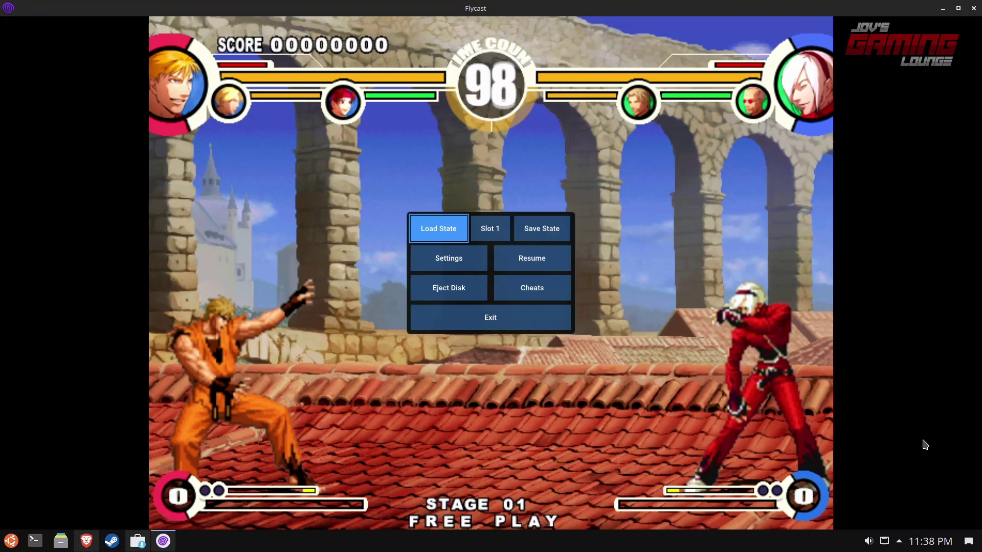
pyautogui.press('Down')
pyautogui.press('Return')
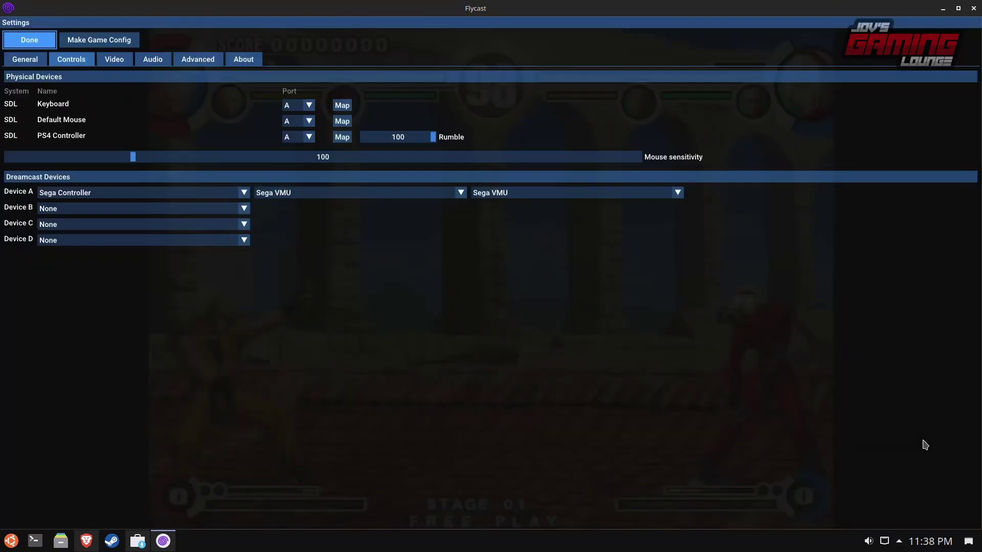
pyautogui.press('Down')
pyautogui.press('Right')
pyautogui.press('Right')
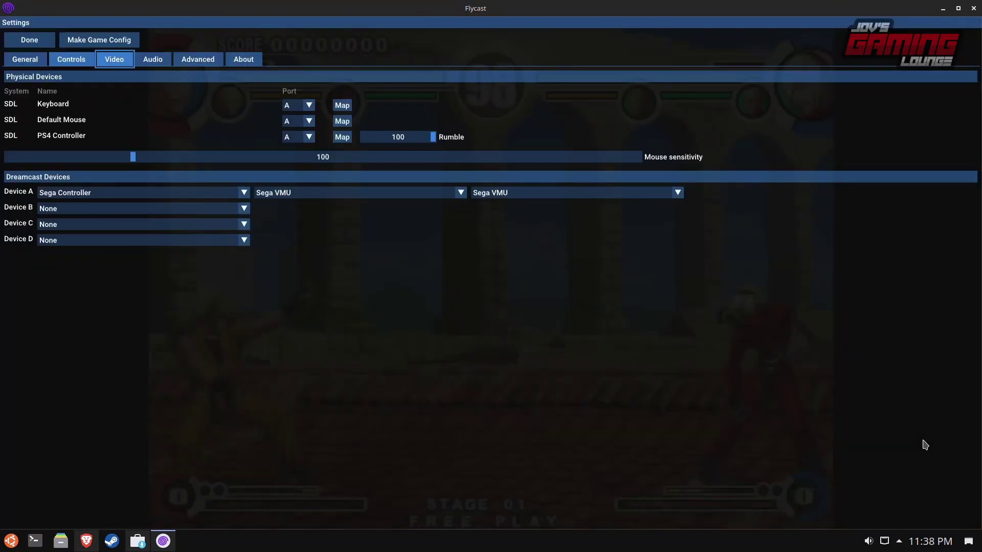
pyautogui.press('Return')
# Step: Set the texture filtering to Force Nearest-Neighbor
pyautogui.press('Down')
pyautogui.press('Down')
pyautogui.press('Down')
pyautogui.press('Down')
pyautogui.press('Down')
pyautogui.press('Down')
pyautogui.press('Down')
pyautogui.press('Down')
pyautogui.press('Down')
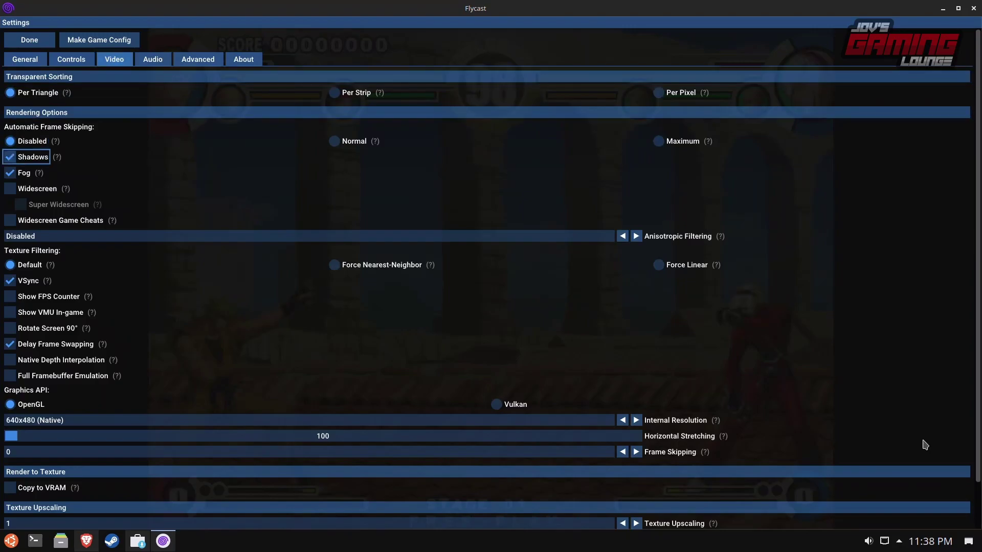
pyautogui.press('Down')
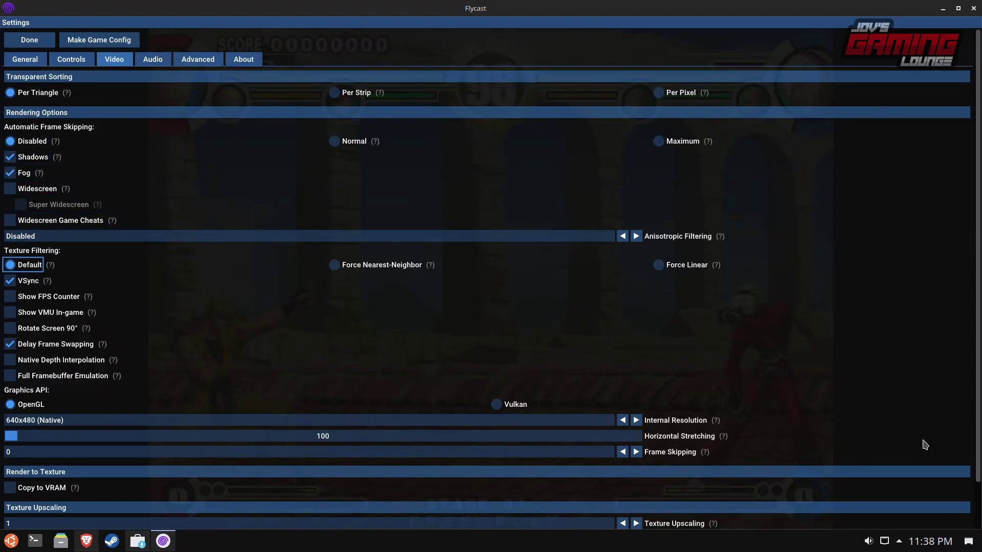
pyautogui.press('Right')
pyautogui.press('Return')
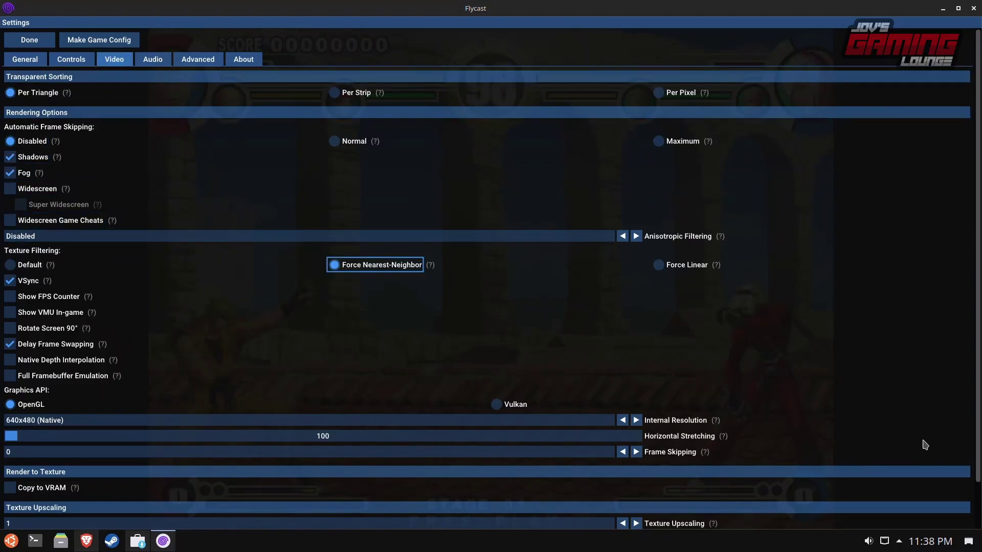
# Step: Apply the video settings and resume the fight from the overlay menu
pyautogui.press('Up')
pyautogui.press('Up')
pyautogui.press('Up')
pyautogui.press('Up')
pyautogui.press('Up')
pyautogui.press('Up')
pyautogui.press('Up')
pyautogui.press('Up')
pyautogui.press('Up')
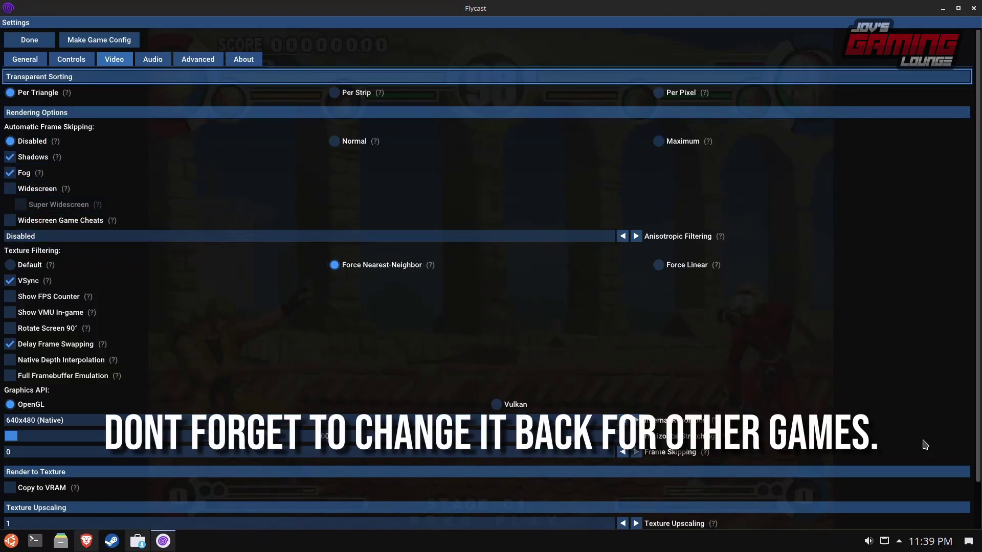
pyautogui.press('Return')
pyautogui.press('Down')
pyautogui.press('Right')
pyautogui.press('Return')
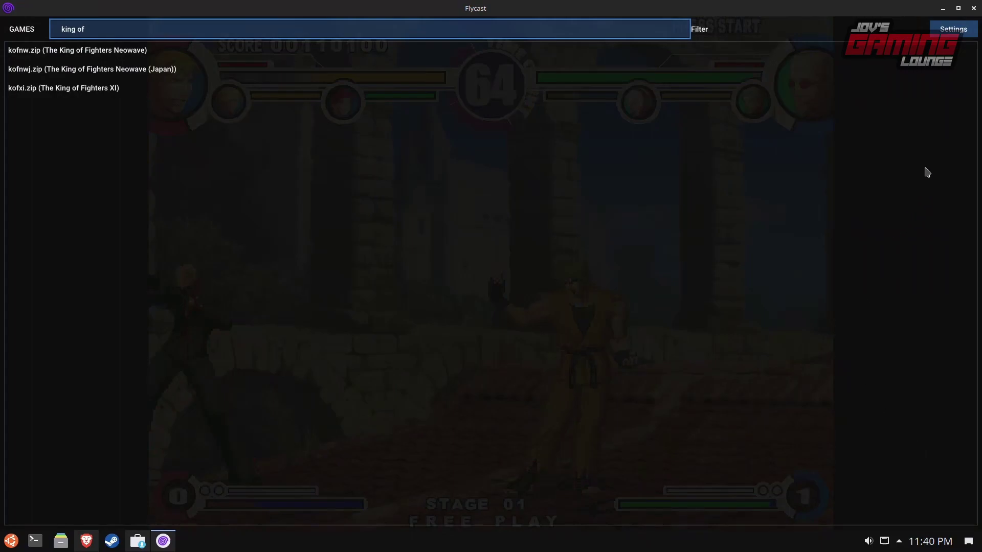
# Step: Add the "Arcade - Naomi MAME 0.218" ROM folder to the content locations in the General settings
pyautogui.click(942, 32)
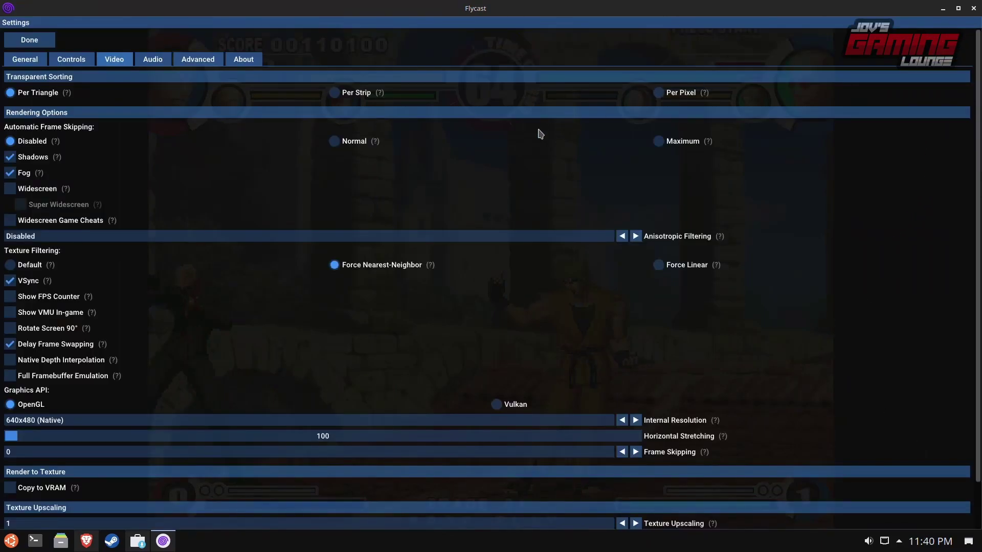
pyautogui.click(23, 60)
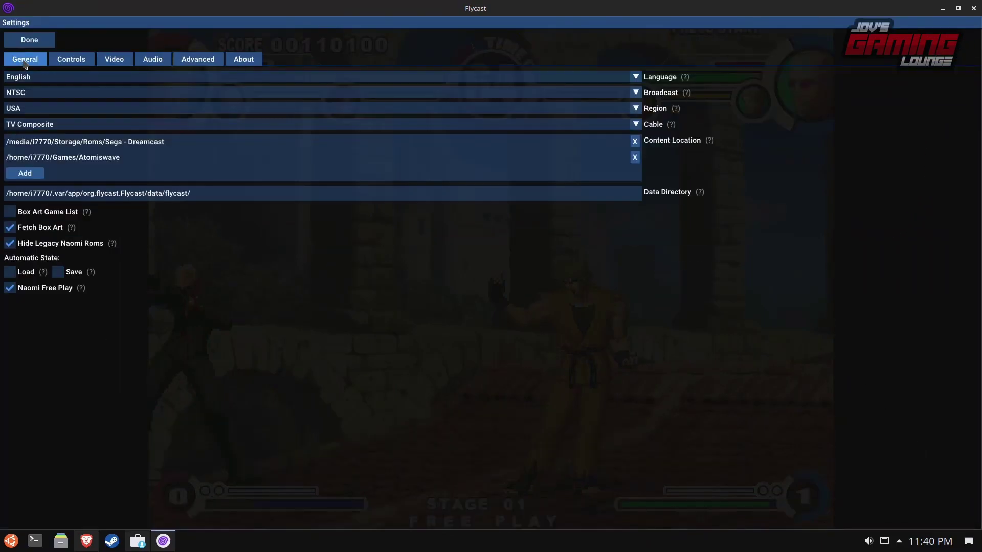
pyautogui.click(23, 176)
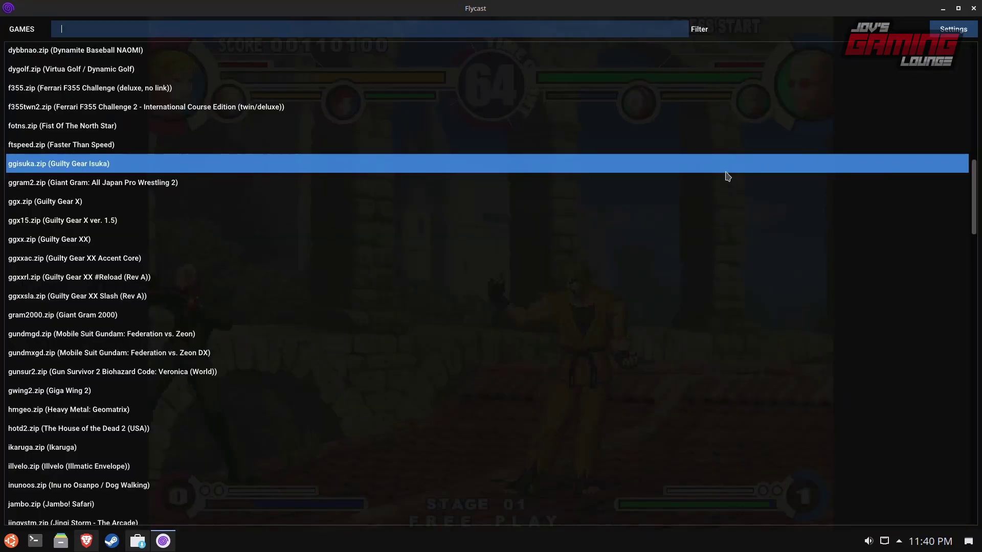
# Step: Filter the game list for "power" and launch Power Stone 2
pyautogui.scroll(-20, 727, 176)
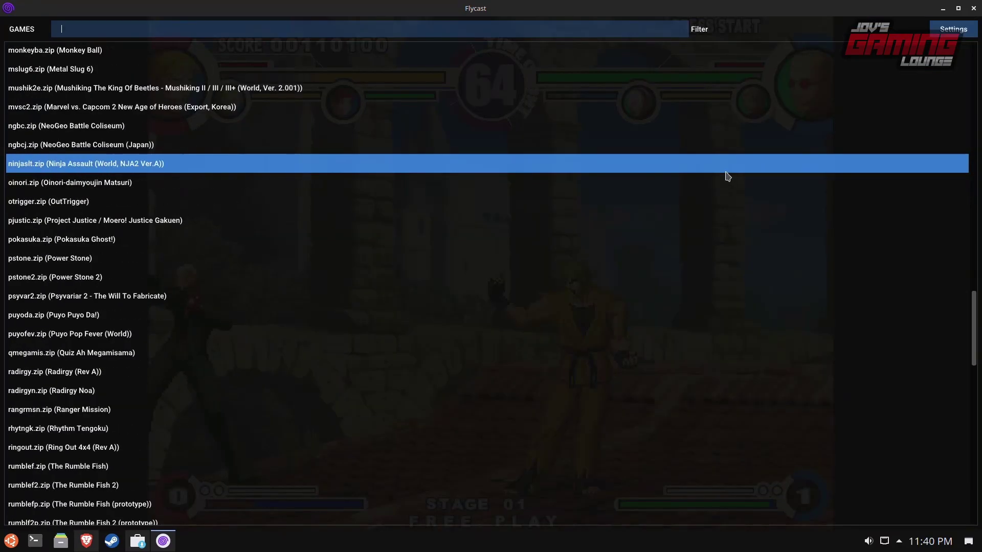
pyautogui.scroll(-15, 727, 176)
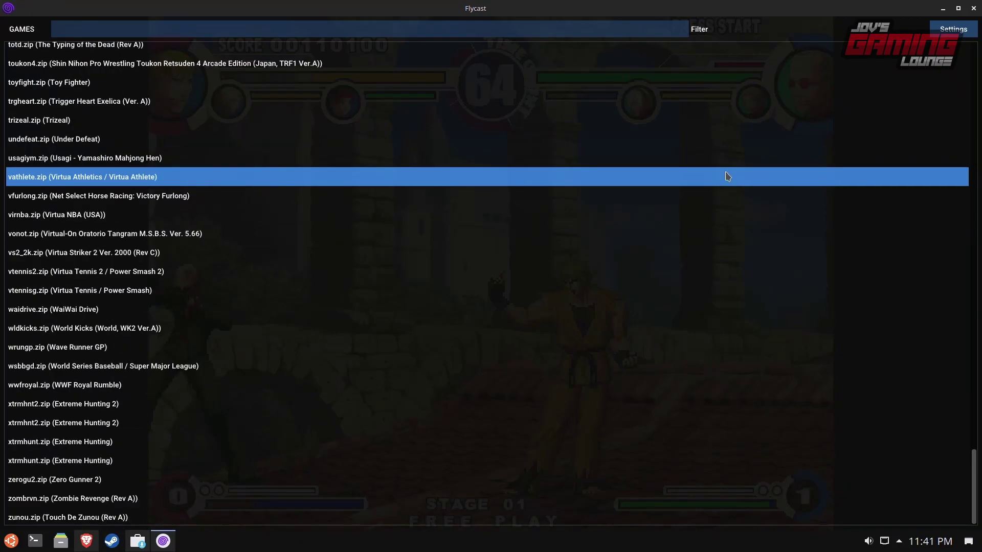
pyautogui.click(328, 32)
pyautogui.scroll(20, 401, 204)
pyautogui.write('power')
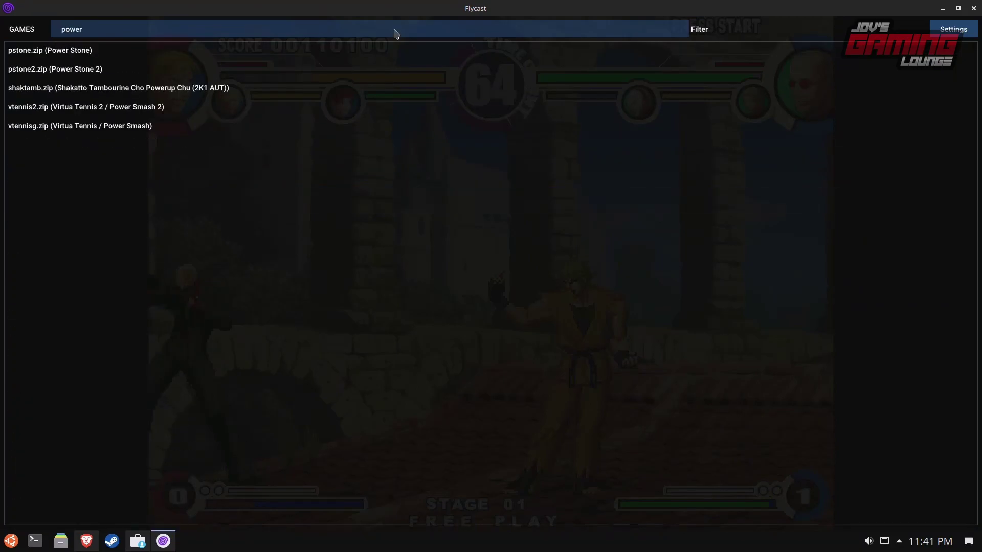
pyautogui.click(116, 75)
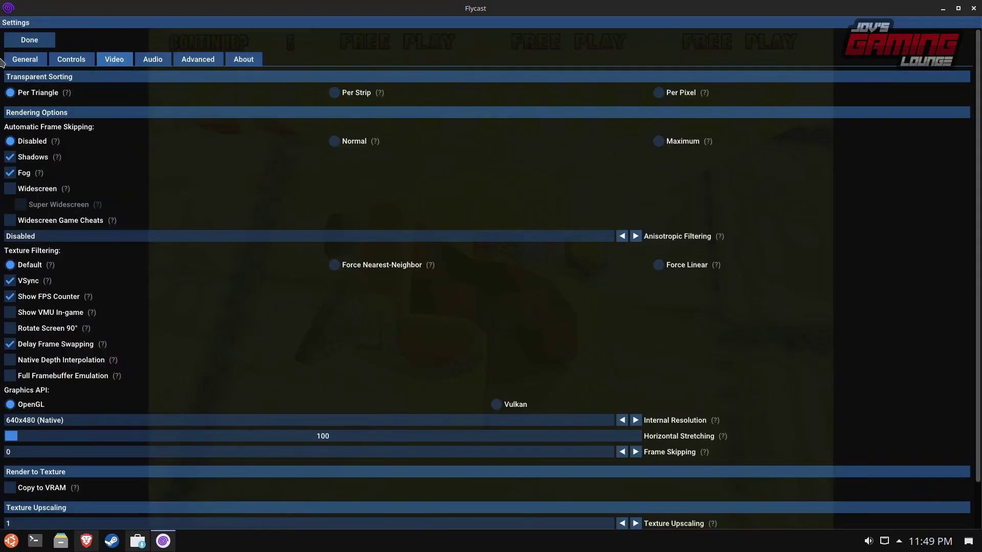
# Step: Add another arcade ROM folder to the content locations and browse the refreshed game list
pyautogui.click(23, 59)
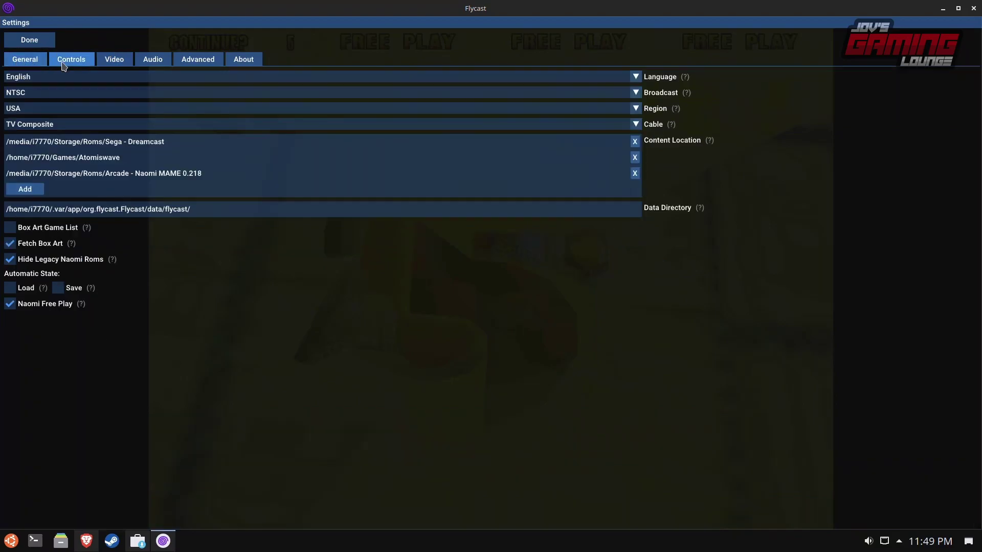
pyautogui.click(24, 194)
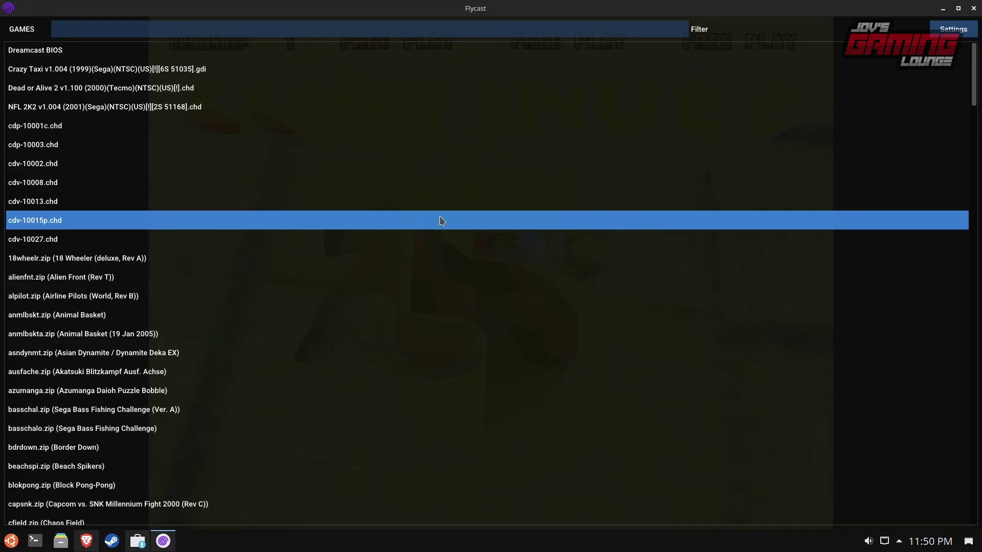
pyautogui.scroll(-20, 441, 220)
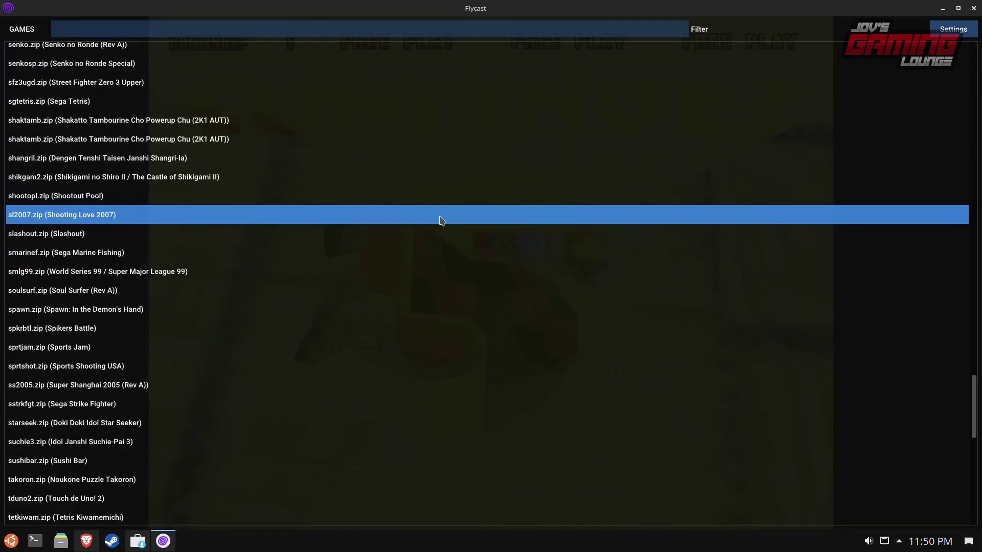
pyautogui.scroll(10, 442, 221)
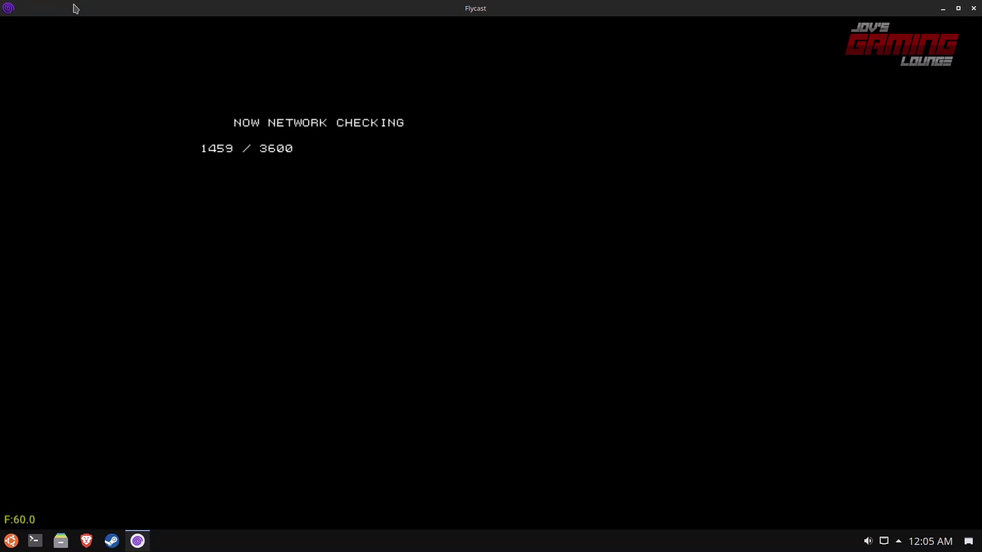
# Step: Open the Settings from the running game's overlay menu and go to the Controls section
pyautogui.press('Tab')
pyautogui.press('Down')
pyautogui.press('Up')
pyautogui.press('Left')
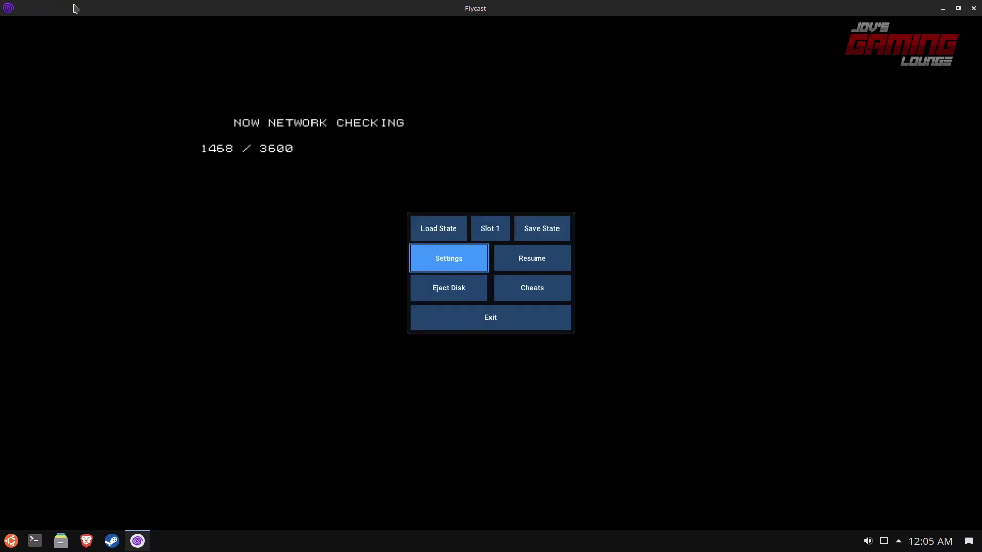
pyautogui.press('Return')
pyautogui.press('Right')
pyautogui.press('Down')
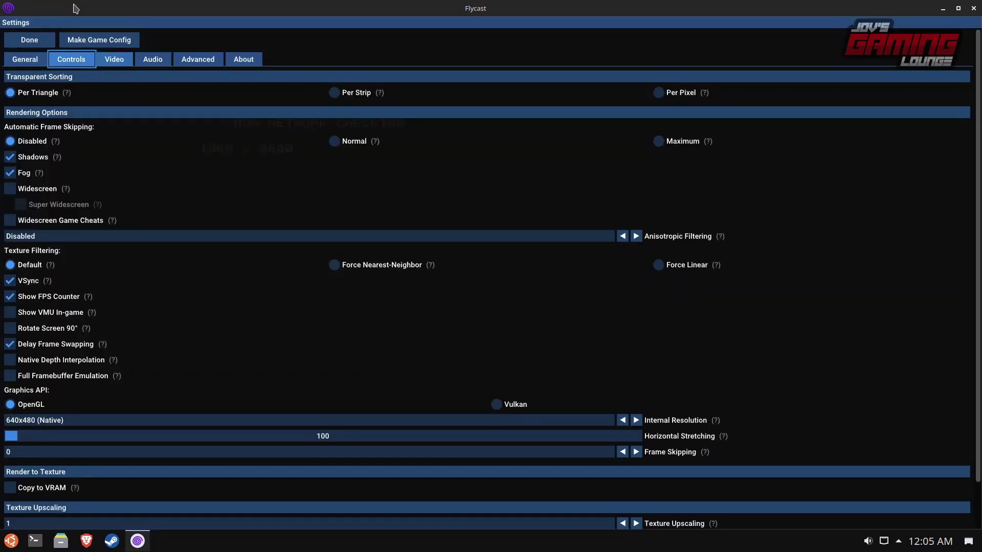
# Step: Open the gamepad's button mapping from the Controls settings
pyautogui.press('Return')
pyautogui.press('Down')
pyautogui.press('Down')
pyautogui.press('Down')
pyautogui.press('Right')
pyautogui.press('Return')
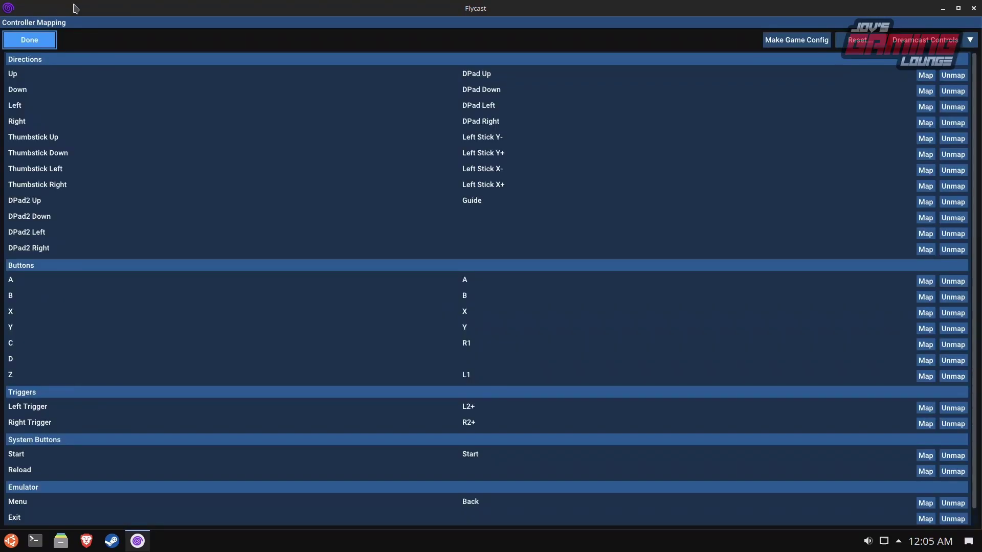
# Step: Switch the controller mapping to Arcade Controls and make a game-specific configuration for it
pyautogui.press('Right')
pyautogui.press('Right')
pyautogui.press('Right')
pyautogui.press('Return')
pyautogui.press('Down')
pyautogui.press('Return')
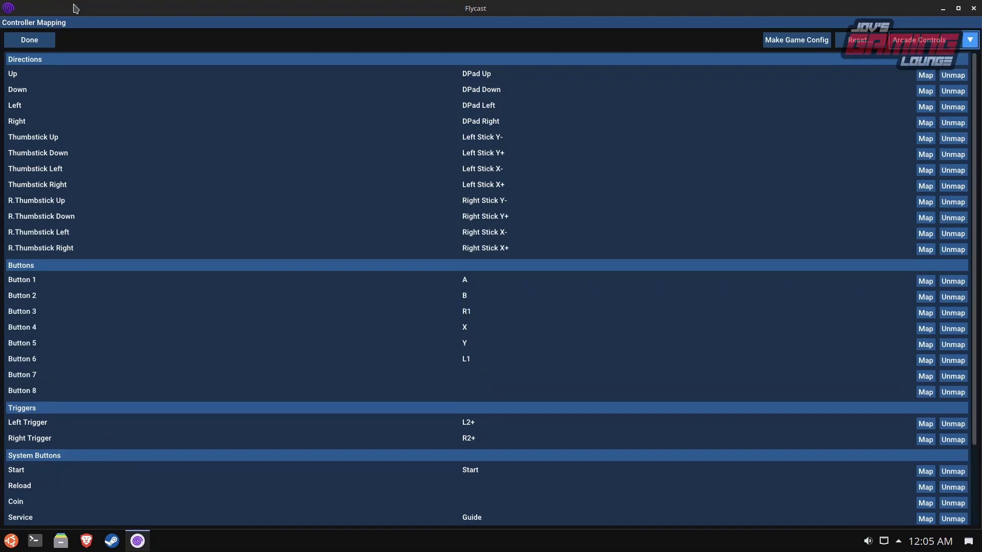
pyautogui.press('Left')
pyautogui.press('Left')
pyautogui.press('Return')
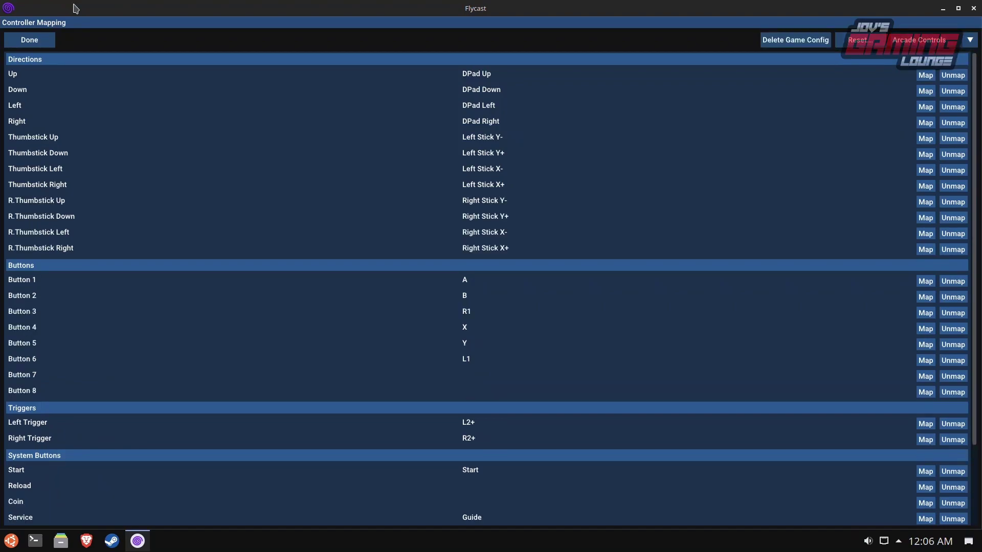
# Step: Remap arcade Buttons 1 to 4 to X, A, Y and B, clear Buttons 5 and 6, and start mapping the Service button
pyautogui.press('Down')
pyautogui.press('Down')
pyautogui.press('Down')
pyautogui.press('Down')
pyautogui.press('Down')
pyautogui.press('Down')
pyautogui.press('Down')
pyautogui.press('Down')
pyautogui.press('Down')
pyautogui.press('Down')
pyautogui.press('Down')
pyautogui.press('Down')
pyautogui.press('Down')
pyautogui.press('Down')
pyautogui.press('Down')
pyautogui.press('Down')
pyautogui.press('Down')
pyautogui.press('Down')
pyautogui.press('Down')
pyautogui.press('Down')
pyautogui.press('Down')
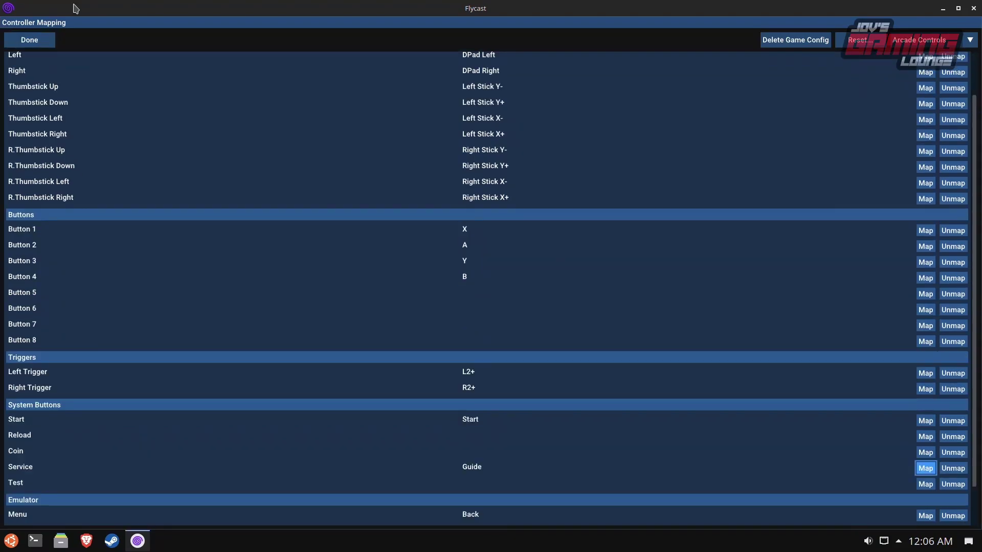
pyautogui.press('Return')
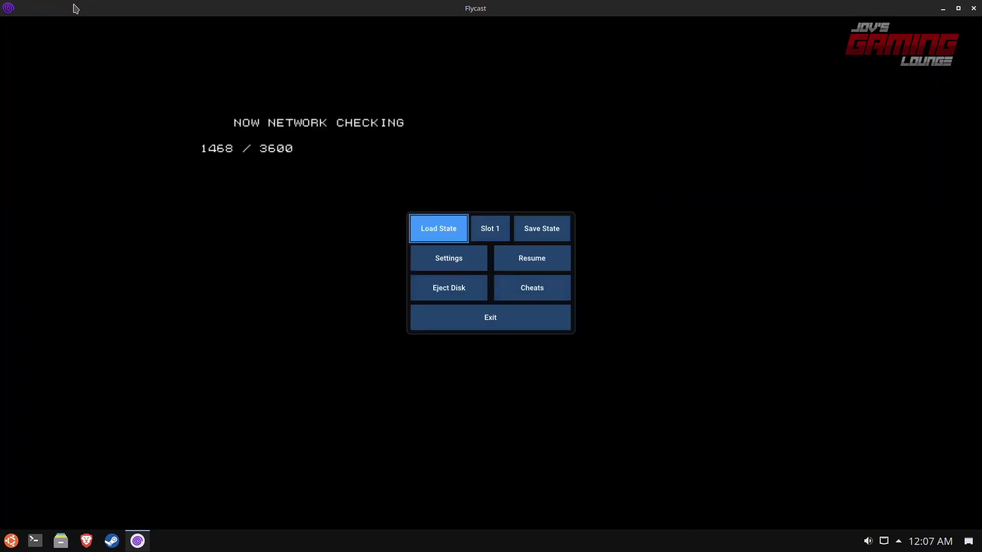
# Step: Resume the game from the overlay menu
pyautogui.press('Down')
pyautogui.press('Right')
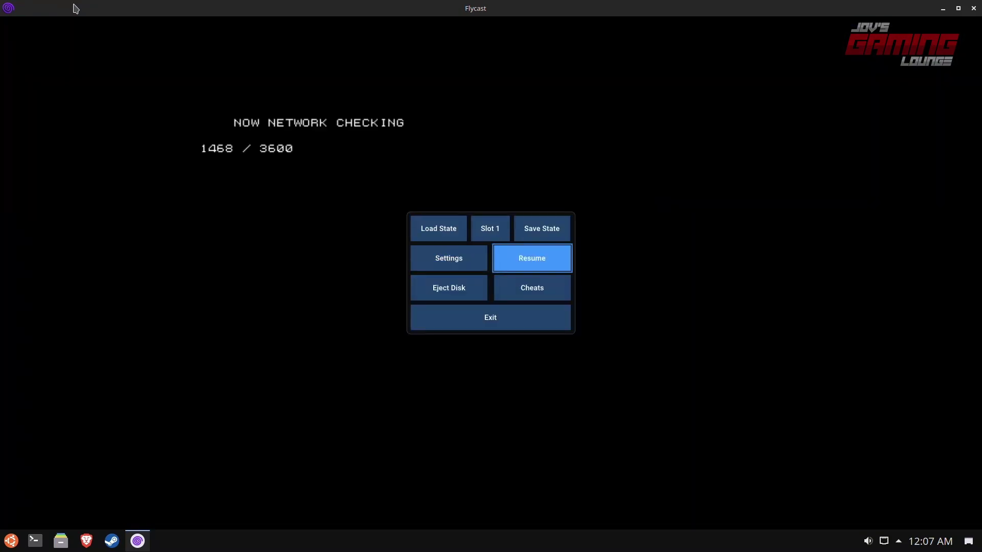
pyautogui.press('Return')
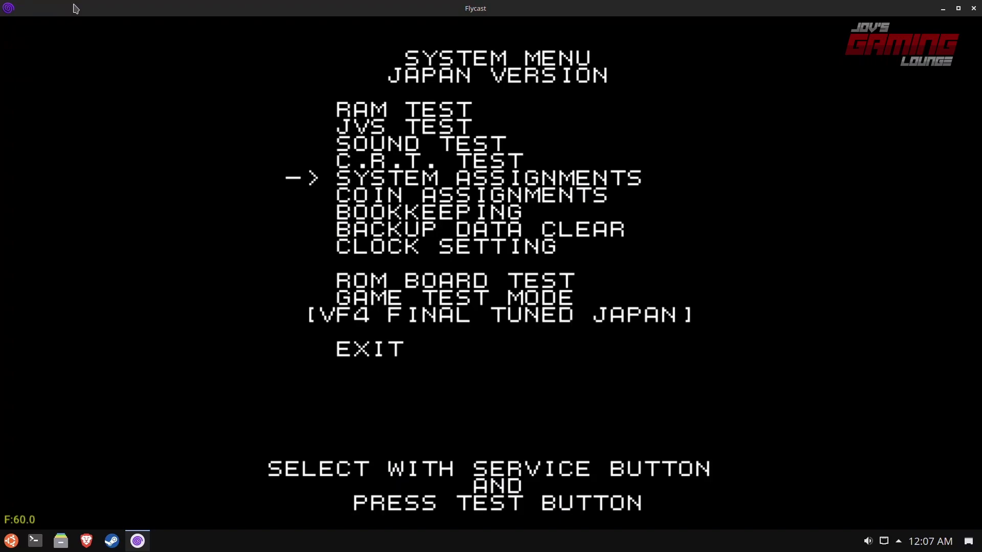
# Step: Enter Game Test Mode from the System Menu and open the Game Assignments of VF4 Final Tuned
pyautogui.press('9')
pyautogui.press('9')
pyautogui.press('9')
pyautogui.press('9')
pyautogui.press('9')
pyautogui.press('0')
pyautogui.press('9')
pyautogui.press('9')
pyautogui.press('0')
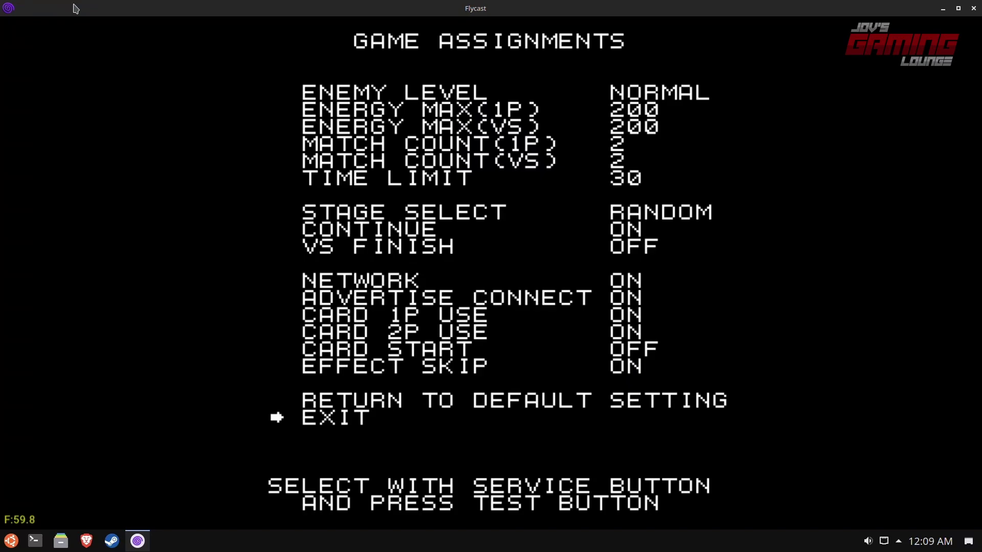
# Step: Set Network to OFF in Game Assignments and exit to the game test menu
pyautogui.press('9')
pyautogui.press('9')
pyautogui.press('9')
pyautogui.press('9')
pyautogui.press('0')
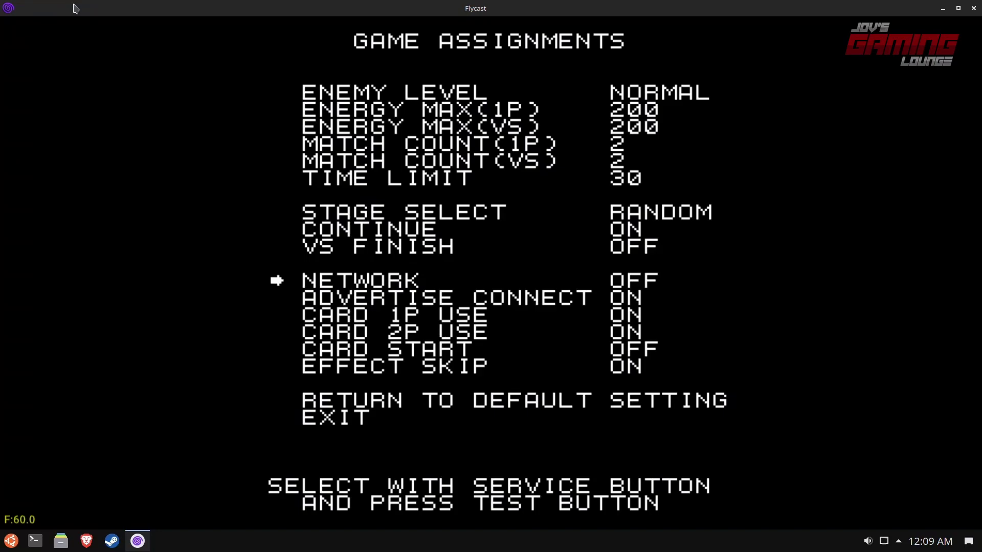
pyautogui.press('9')
pyautogui.press('0')
pyautogui.press('9')
pyautogui.press('9')
pyautogui.press('9')
pyautogui.press('0')
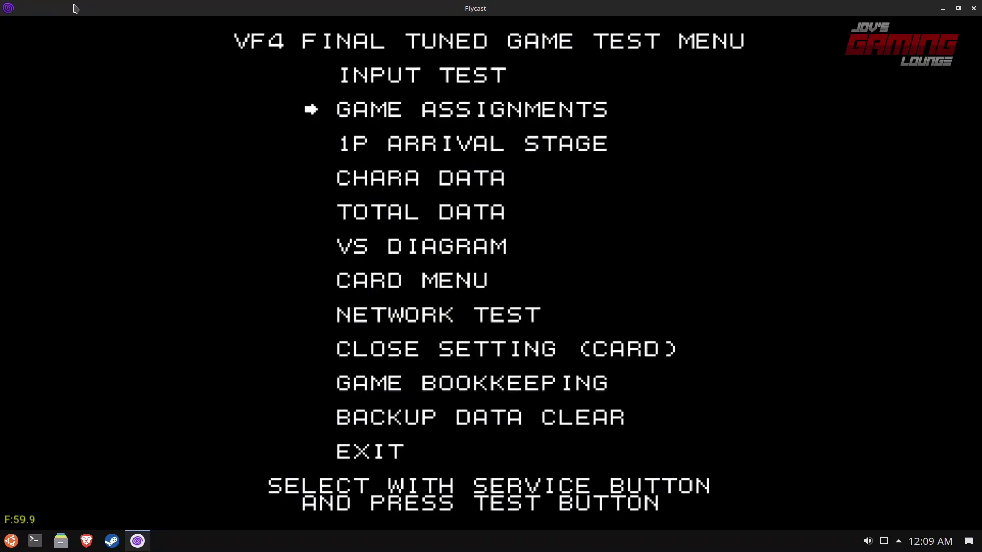
# Step: Exit the game test menu and check the free play setting in Coin Assignments
pyautogui.press('9')
pyautogui.press('9')
pyautogui.press('9')
pyautogui.press('9')
pyautogui.press('9')
pyautogui.press('9')
pyautogui.press('9')
pyautogui.press('9')
pyautogui.press('9')
pyautogui.press('9')
pyautogui.press('0')
pyautogui.press('0')
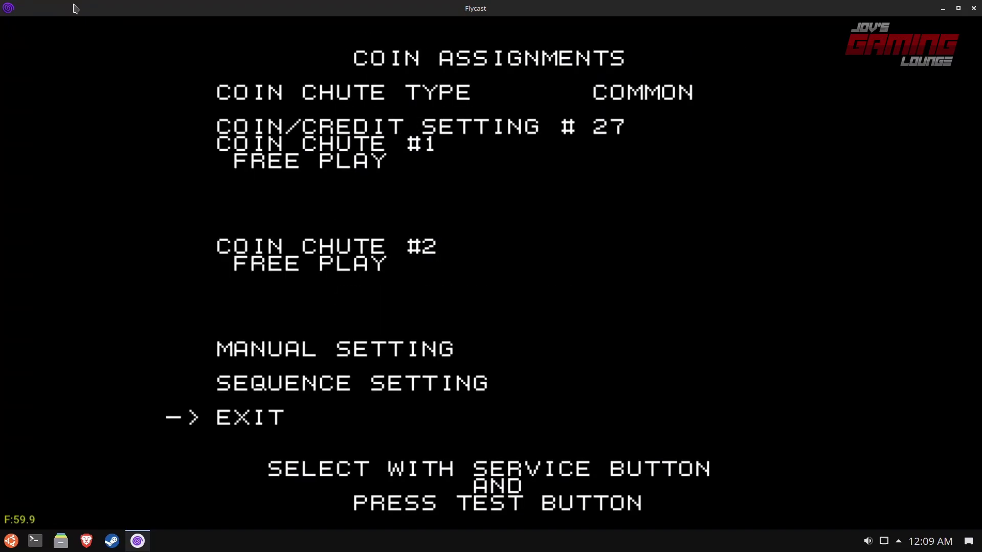
pyautogui.press('0')
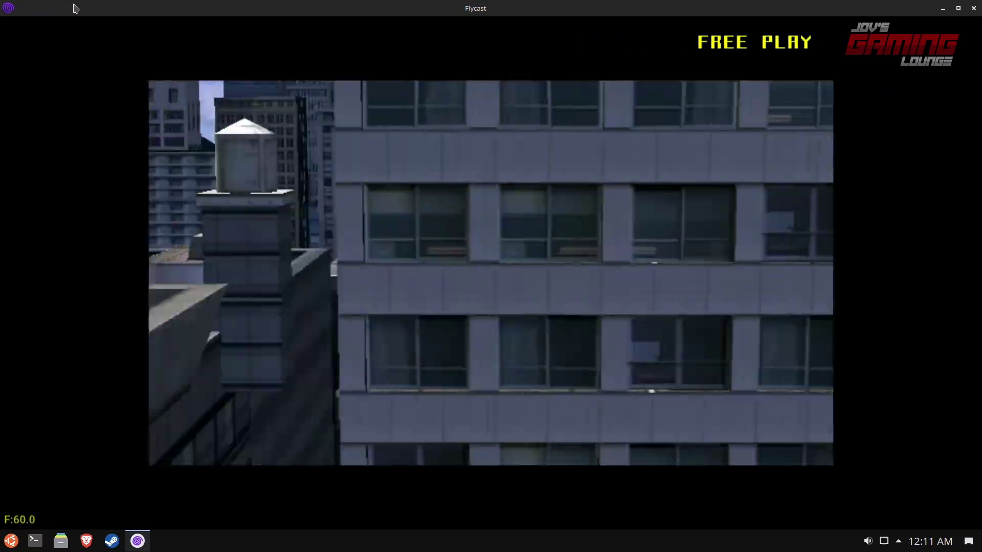
# Step: Open the Video settings from the overlay menu of the running Virtua Fighter 4 game
pyautogui.press('Tab')
pyautogui.press('Down')
pyautogui.press('Up')
pyautogui.press('Up')
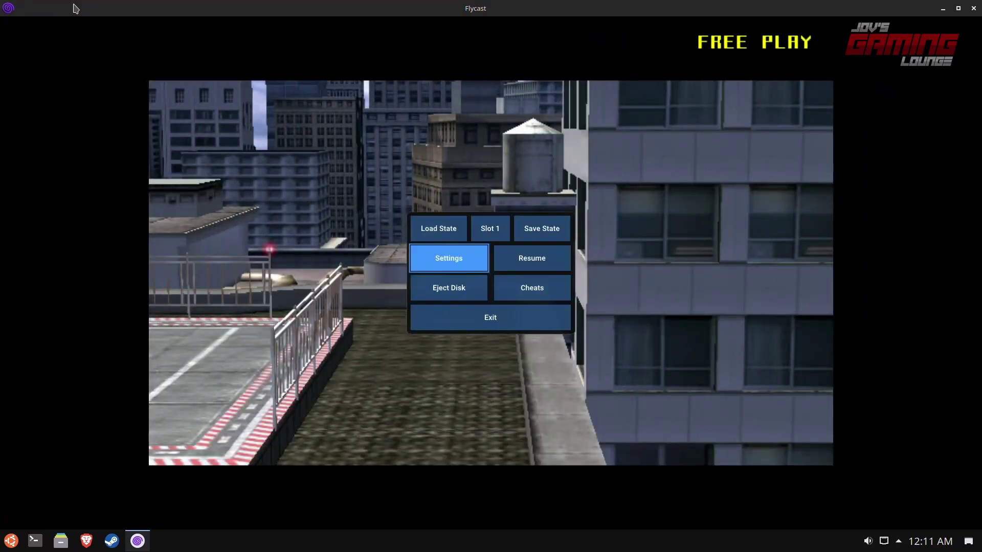
pyautogui.press('Return')
pyautogui.press('Down')
pyautogui.press('Down')
pyautogui.press('Right')
pyautogui.press('Right')
pyautogui.press('Return')
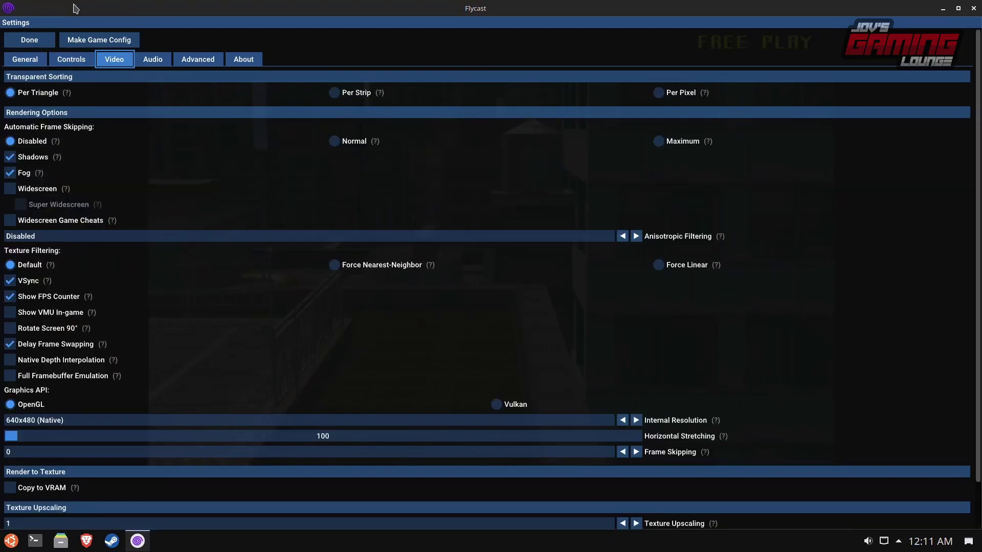
# Step: Set the internal resolution to 1280x960 (x2) and resume the game
pyautogui.press('Down')
pyautogui.press('Down')
pyautogui.press('Down')
pyautogui.press('Down')
pyautogui.press('Down')
pyautogui.press('Down')
pyautogui.press('Down')
pyautogui.press('Down')
pyautogui.press('Down')
pyautogui.press('Down')
pyautogui.press('Down')
pyautogui.press('Down')
pyautogui.press('Down')
pyautogui.press('Down')
pyautogui.press('Down')
pyautogui.press('Down')
pyautogui.press('Down')
pyautogui.press('Down')
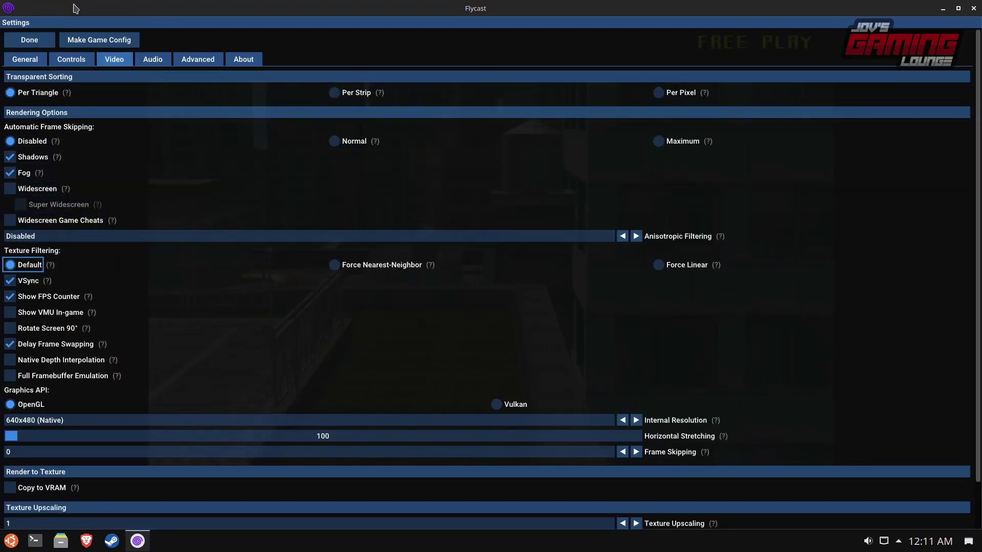
pyautogui.press('Up')
pyautogui.press('Up')
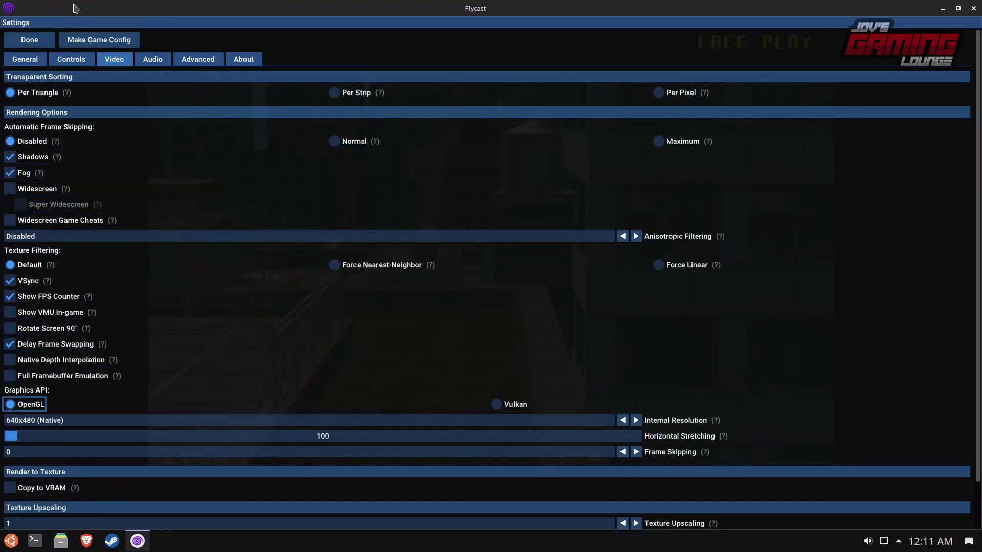
pyautogui.press('Right')
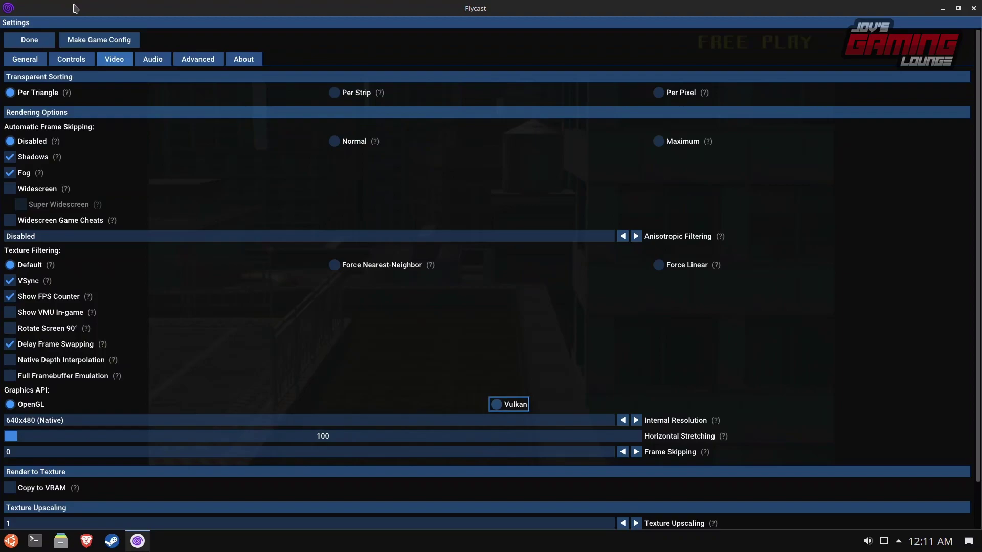
pyautogui.press('Down')
pyautogui.press('Right')
pyautogui.press('Right')
pyautogui.press('Escape')
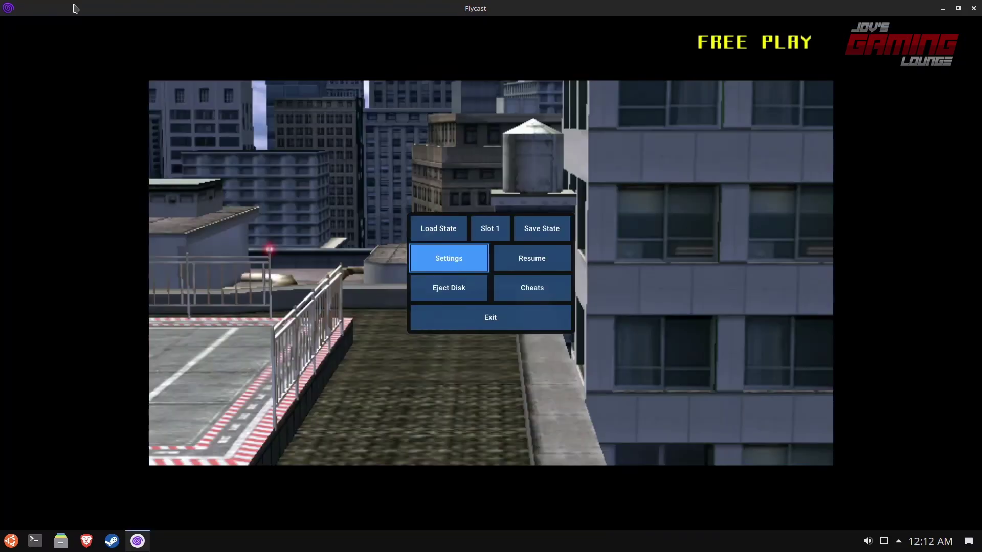
pyautogui.press('Escape')
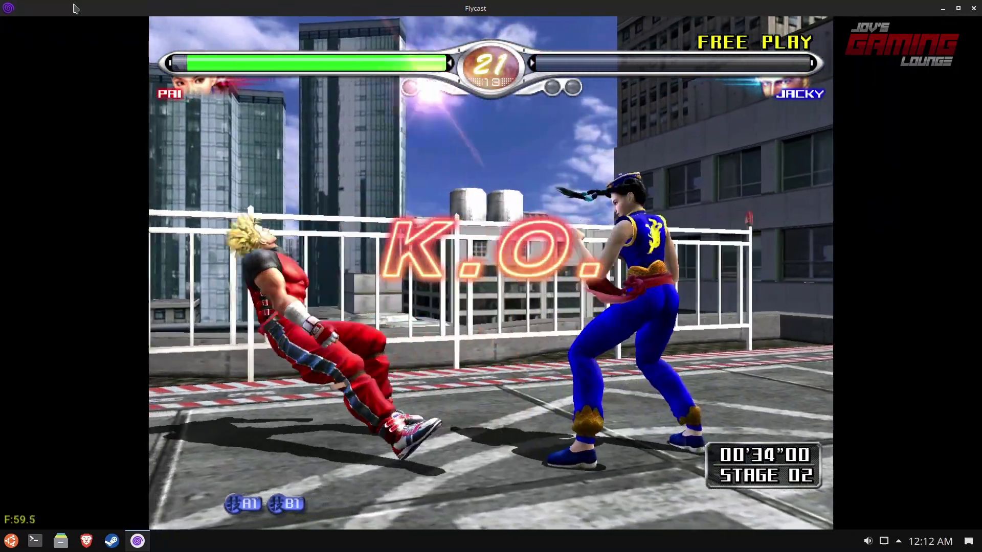
# Step: Reopen the Video settings during the fight and raise the internal resolution to 1920x1440 (x3)
pyautogui.press('Tab')
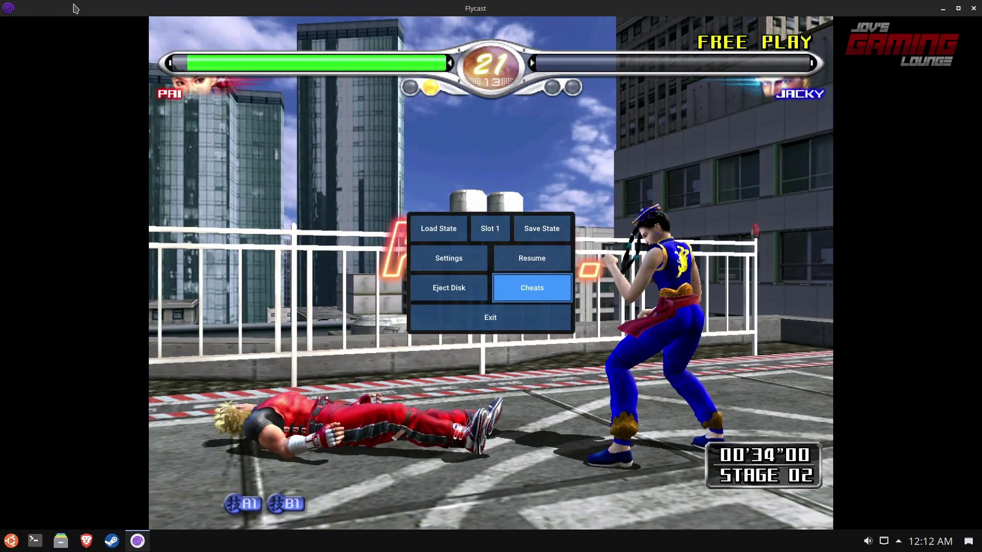
pyautogui.press('Left')
pyautogui.press('Return')
pyautogui.press('Down')
pyautogui.press('Down')
pyautogui.press('Down')
pyautogui.press('Down')
pyautogui.press('Down')
pyautogui.press('Down')
pyautogui.press('Down')
pyautogui.press('Down')
pyautogui.press('Down')
pyautogui.press('Down')
pyautogui.press('Down')
pyautogui.press('Down')
pyautogui.press('Down')
pyautogui.press('Down')
pyautogui.press('Down')
pyautogui.press('Down')
pyautogui.press('Down')
pyautogui.press('Down')
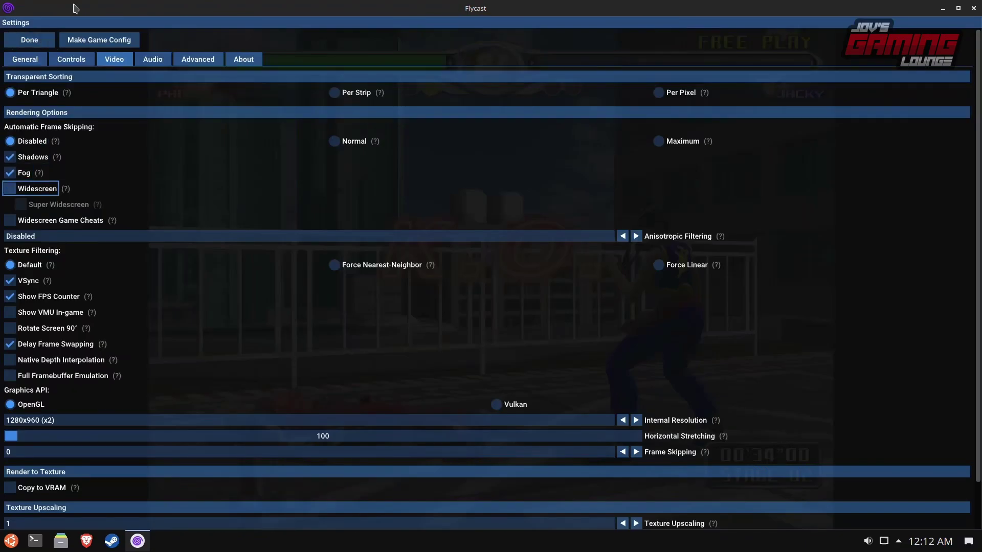
pyautogui.press('Right')
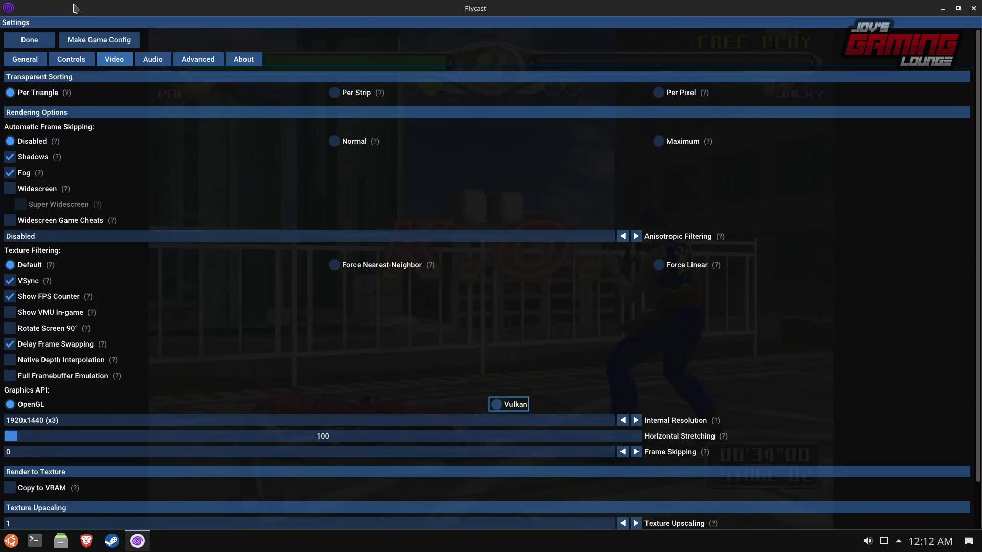
# Step: Leave the Video settings to resume the Virtua Fighter 4 fight and display it in full screen
pyautogui.press('Up')
pyautogui.press('Up')
pyautogui.press('Up')
pyautogui.press('Up')
pyautogui.press('Up')
pyautogui.press('Up')
pyautogui.press('Up')
pyautogui.press('Up')
pyautogui.press('Up')
pyautogui.press('Up')
pyautogui.press('Up')
pyautogui.press('Up')
pyautogui.press('Up')
pyautogui.press('Up')
pyautogui.press('Up')
pyautogui.press('Up')
pyautogui.press('Up')
pyautogui.press('Up')
pyautogui.press('Return')
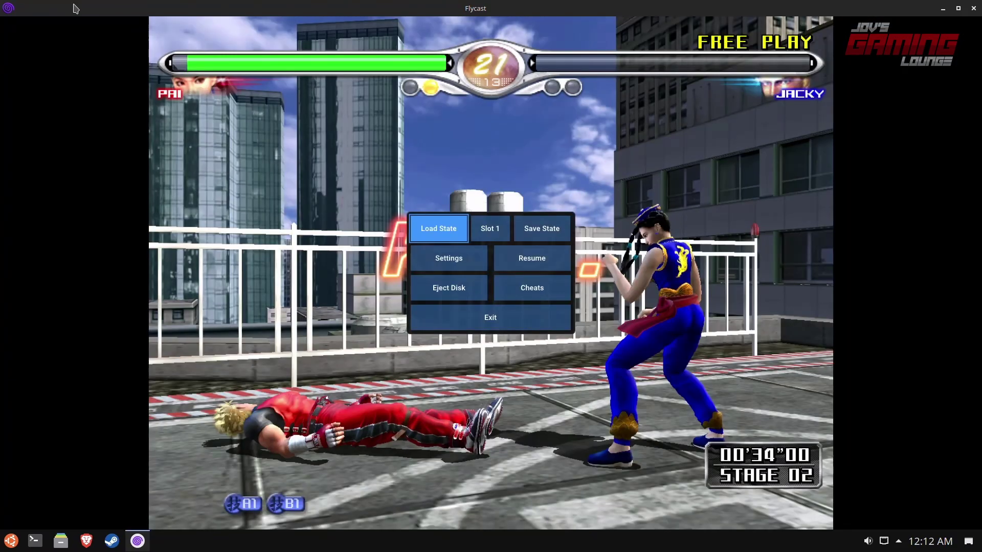
pyautogui.press('Return')
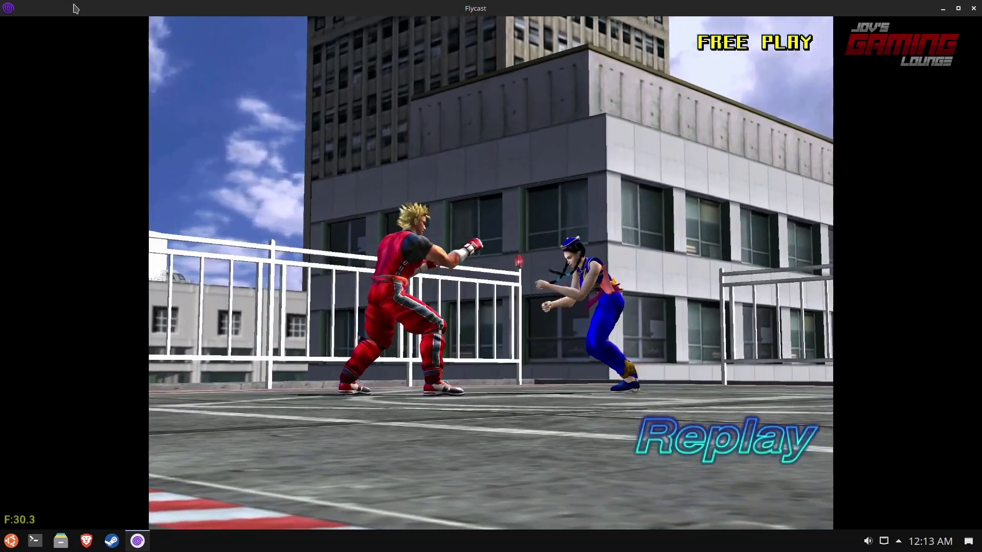
pyautogui.hotkey('alt', 'Return')
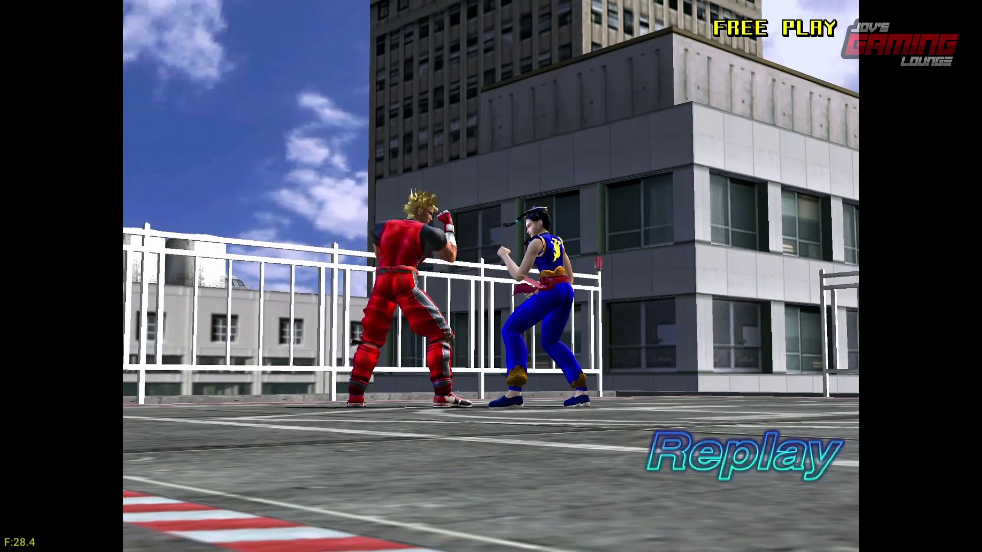